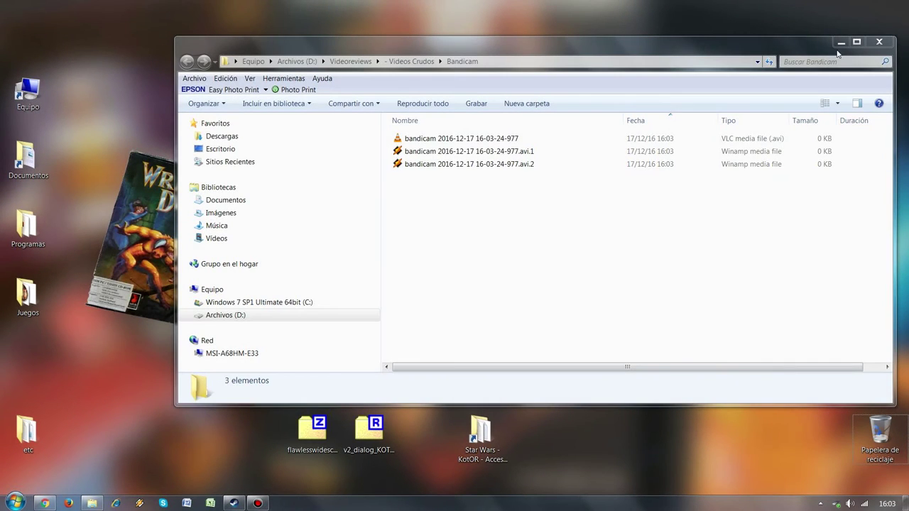
Minimise the Bandicam folder window and open the Star Wars - KotOR game folder from its desktop shortcut
{"action": "left_click", "coordinate": [841, 44]}
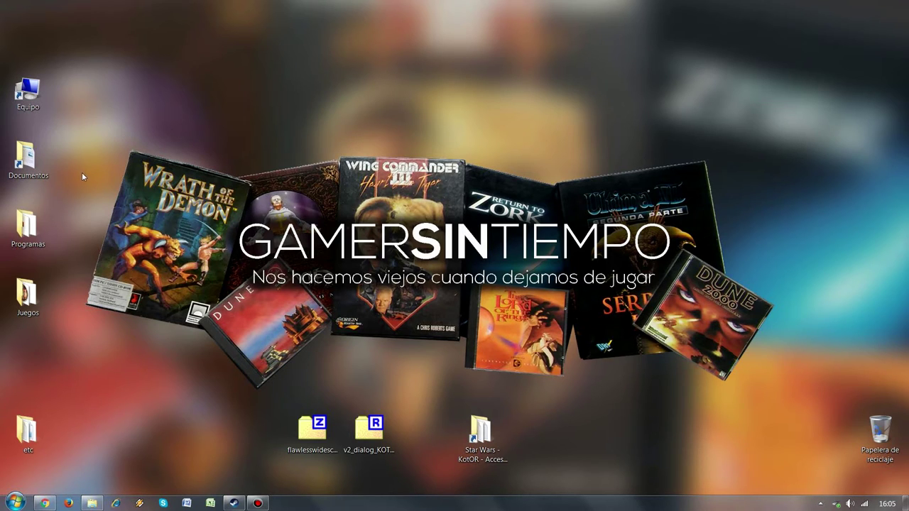
{"action": "left_click_drag", "start_coordinate": [86, 177], "coordinate": [791, 292]}
{"action": "left_click_drag", "start_coordinate": [74, 109], "coordinate": [814, 354]}
{"action": "double_click", "coordinate": [489, 458]}
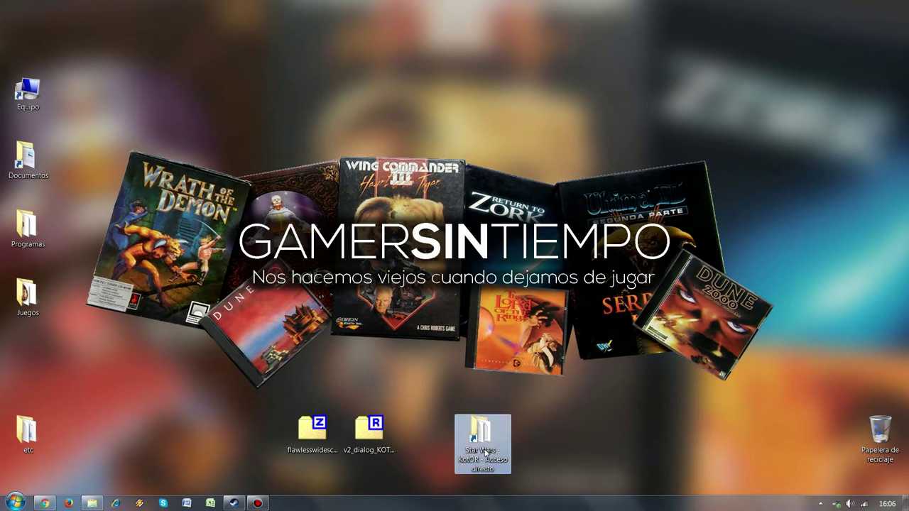
{"action": "left_click_drag", "start_coordinate": [383, 30], "coordinate": [405, 32]}
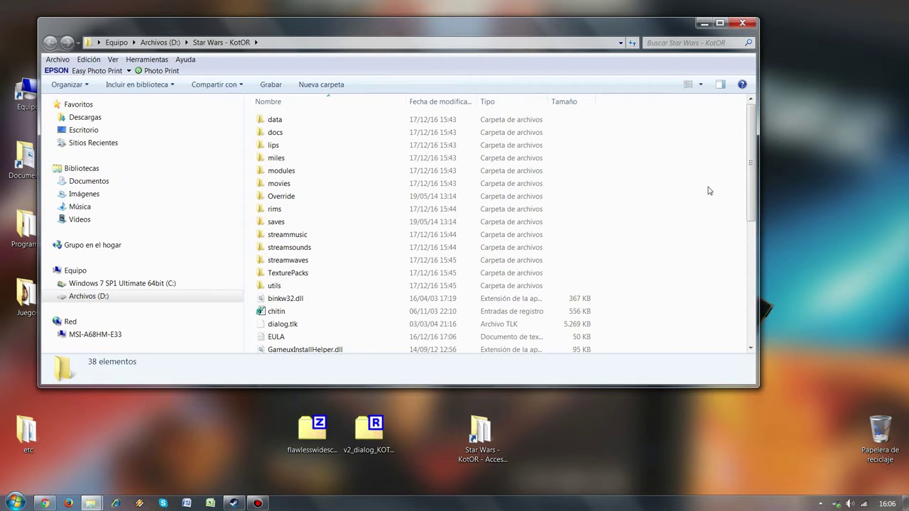
Look through the game folder, run the swconfig application to review its graphics options, and close it
{"action": "left_click_drag", "start_coordinate": [751, 174], "coordinate": [750, 297]}
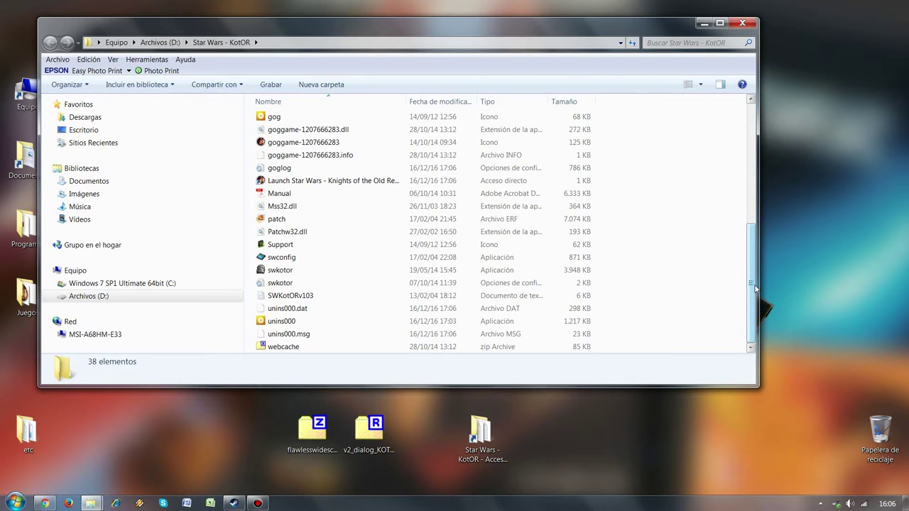
{"action": "left_click_drag", "start_coordinate": [755, 288], "coordinate": [758, 173]}
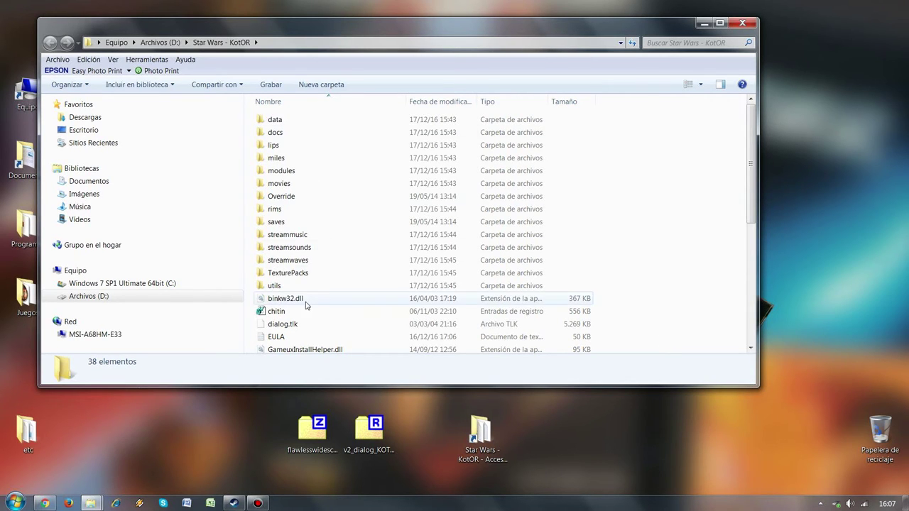
{"action": "scroll", "coordinate": [333, 292], "scroll_direction": "down", "scroll_amount": 3}
{"action": "scroll", "coordinate": [334, 291], "scroll_direction": "down", "scroll_amount": 4}
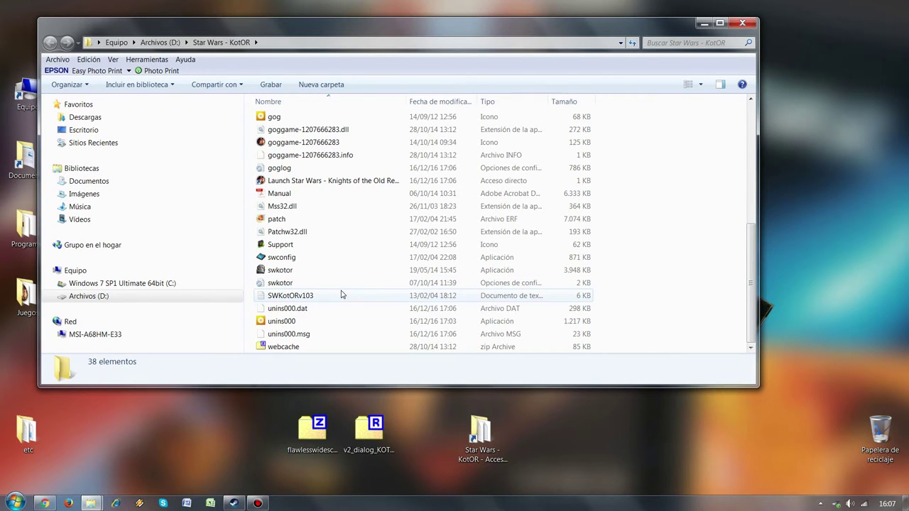
{"action": "scroll", "coordinate": [341, 293], "scroll_direction": "up", "scroll_amount": 6}
{"action": "scroll", "coordinate": [351, 292], "scroll_direction": "down", "scroll_amount": 4}
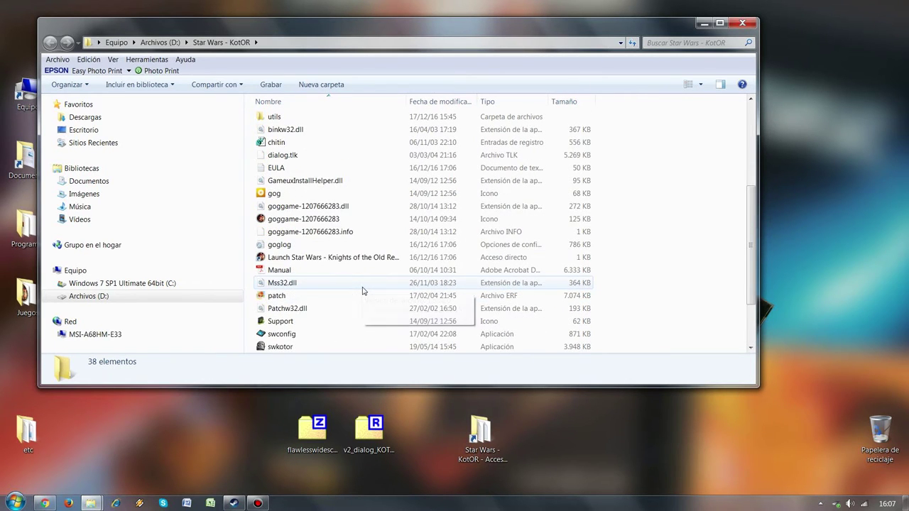
{"action": "scroll", "coordinate": [344, 243], "scroll_direction": "down", "scroll_amount": 2}
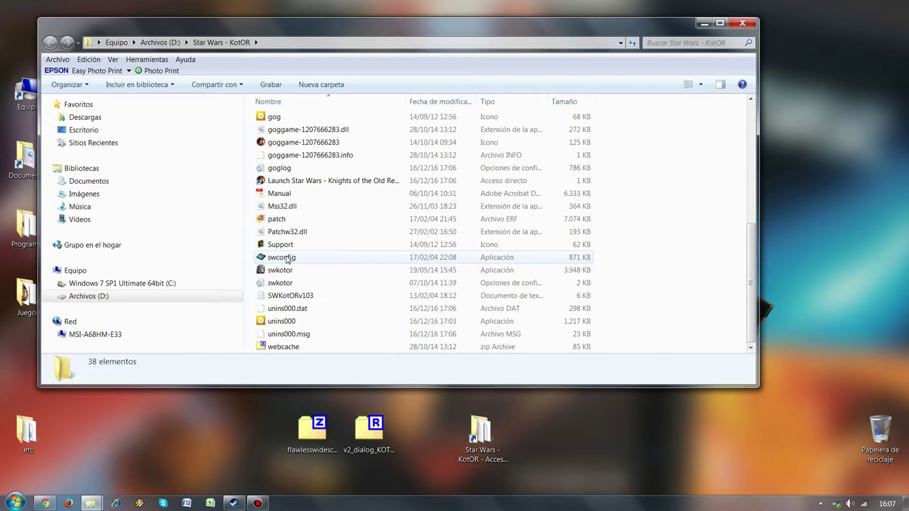
{"action": "left_click", "coordinate": [294, 258]}
{"action": "double_click", "coordinate": [306, 259]}
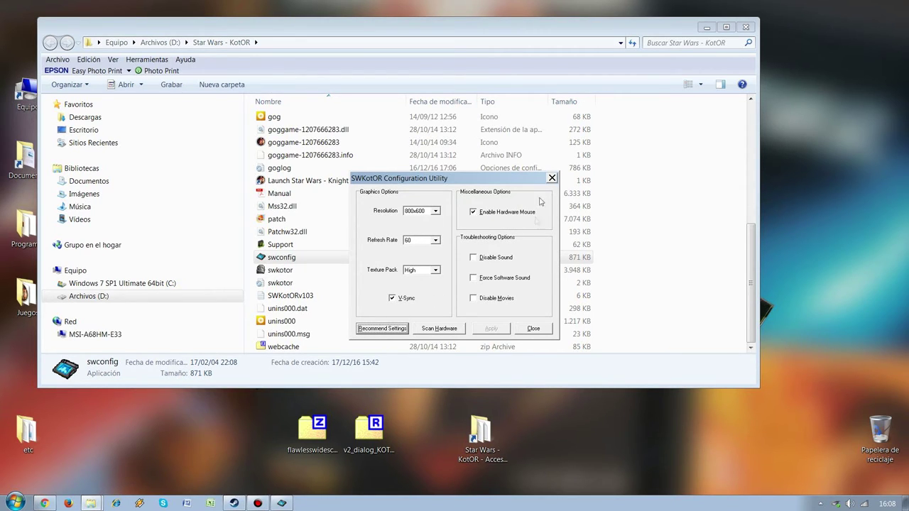
{"action": "left_click", "coordinate": [533, 328]}
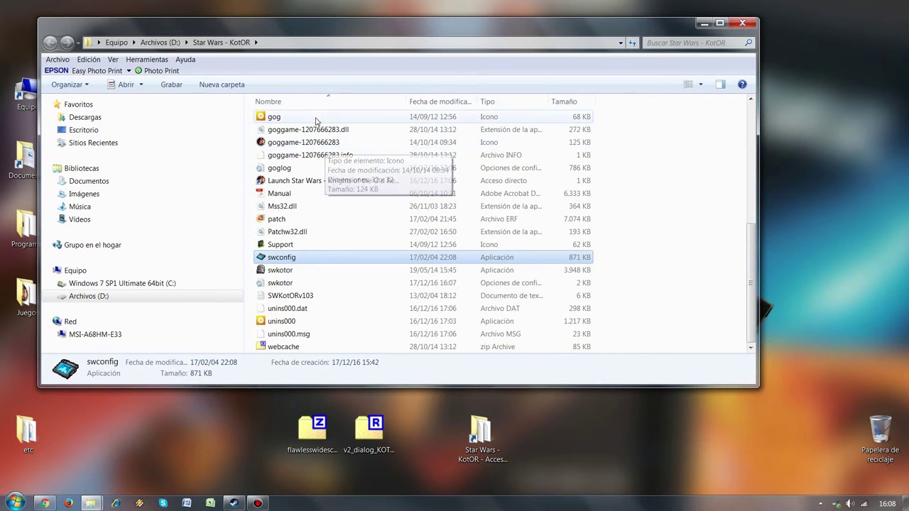
Widen the file type column and open the swkotor configuration settings file in Notepad
{"action": "left_click", "coordinate": [320, 144]}
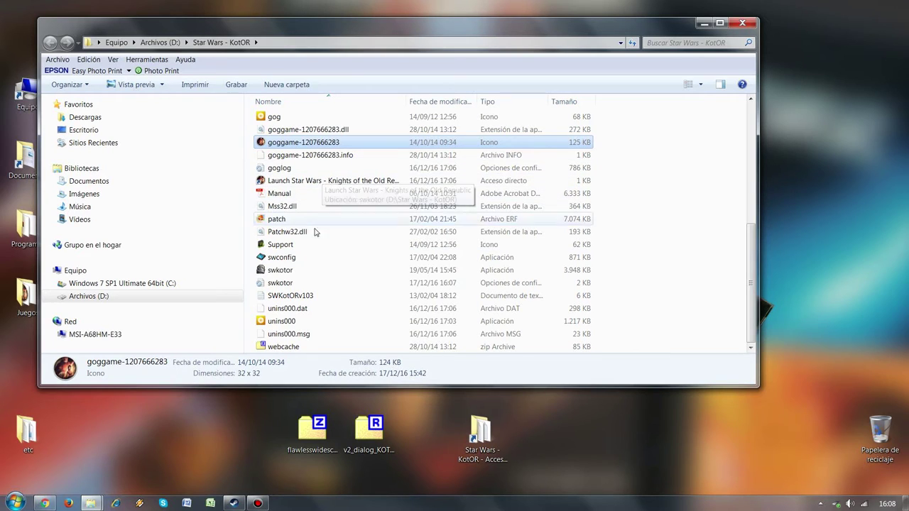
{"action": "left_click", "coordinate": [313, 334]}
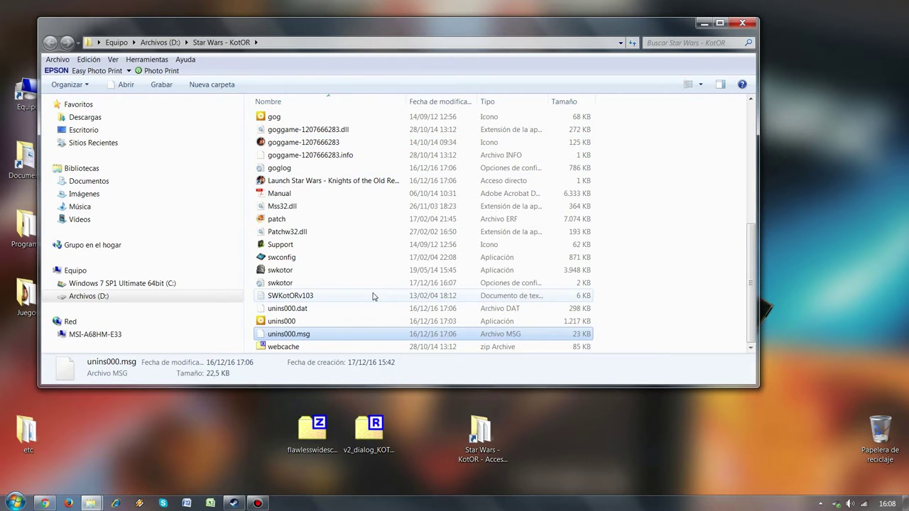
{"action": "left_click", "coordinate": [283, 284]}
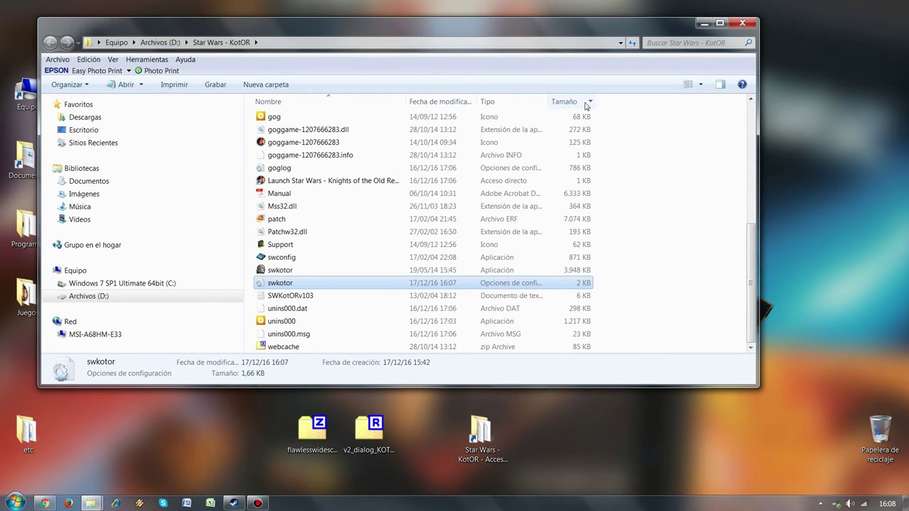
{"action": "left_click_drag", "start_coordinate": [548, 101], "coordinate": [603, 104]}
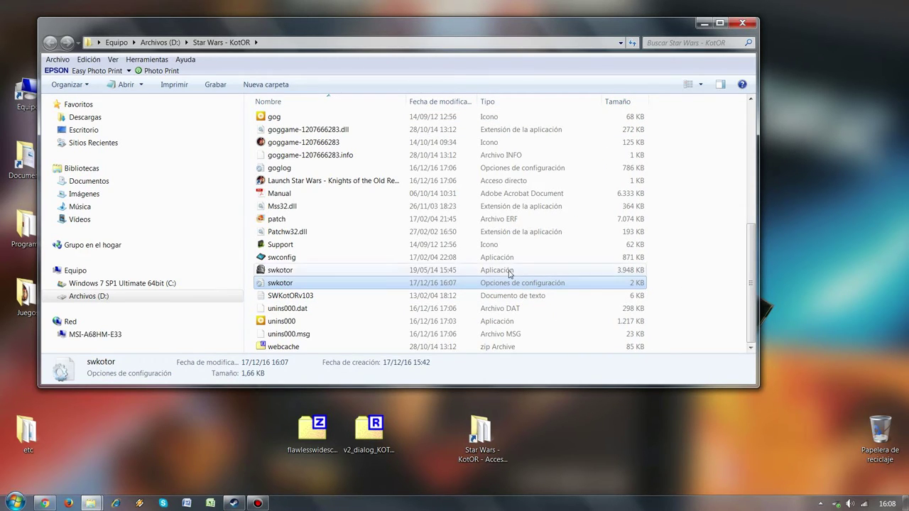
{"action": "double_click", "coordinate": [300, 284]}
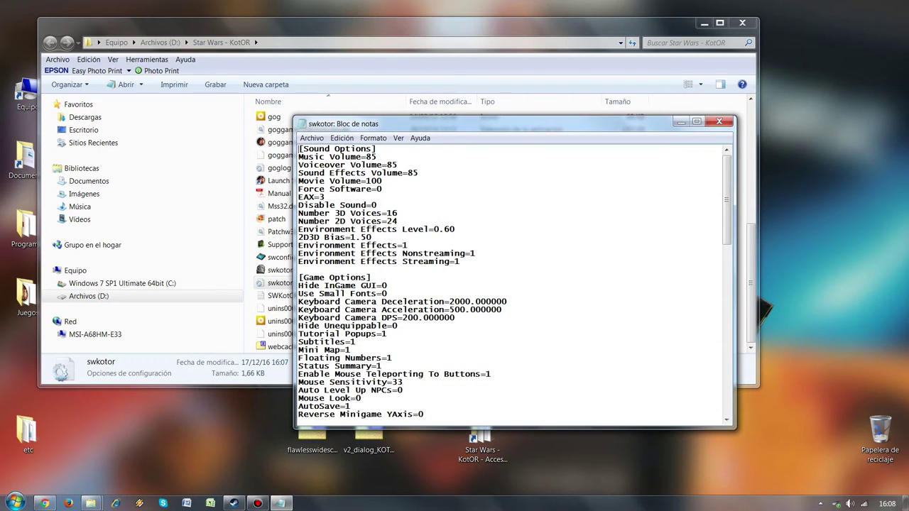
Set FullScreen to 0 in the [Graphics Options] section of the swkotor file
{"action": "scroll", "coordinate": [511, 284], "scroll_direction": "down", "scroll_amount": 12}
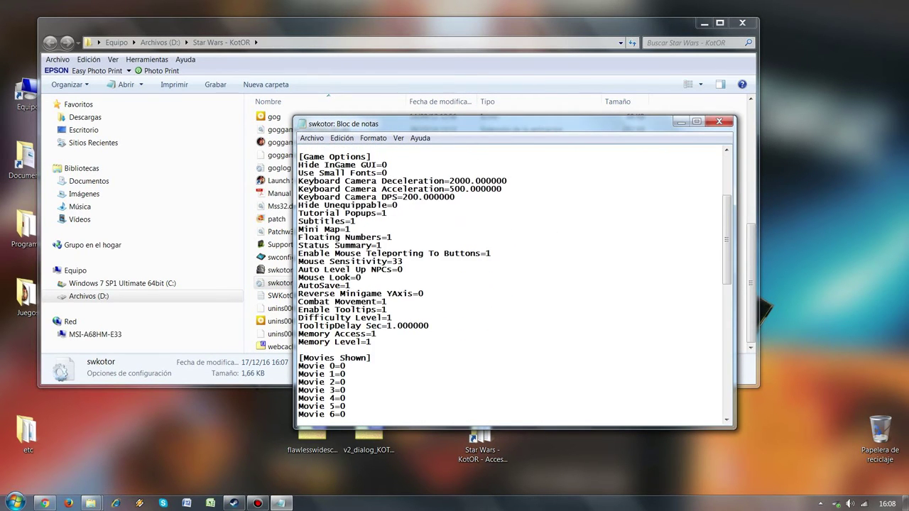
{"action": "scroll", "coordinate": [515, 282], "scroll_direction": "down", "scroll_amount": 9}
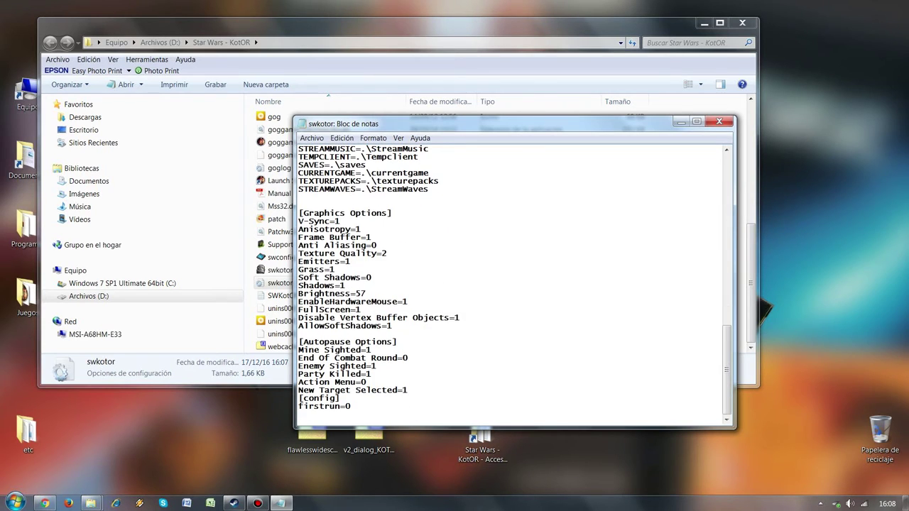
{"action": "scroll", "coordinate": [511, 284], "scroll_direction": "up", "scroll_amount": 5}
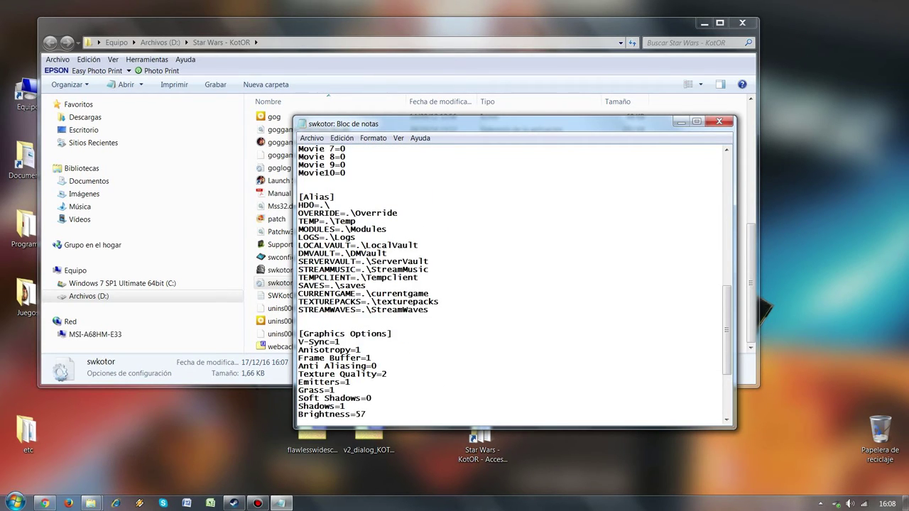
{"action": "scroll", "coordinate": [511, 285], "scroll_direction": "down", "scroll_amount": 5}
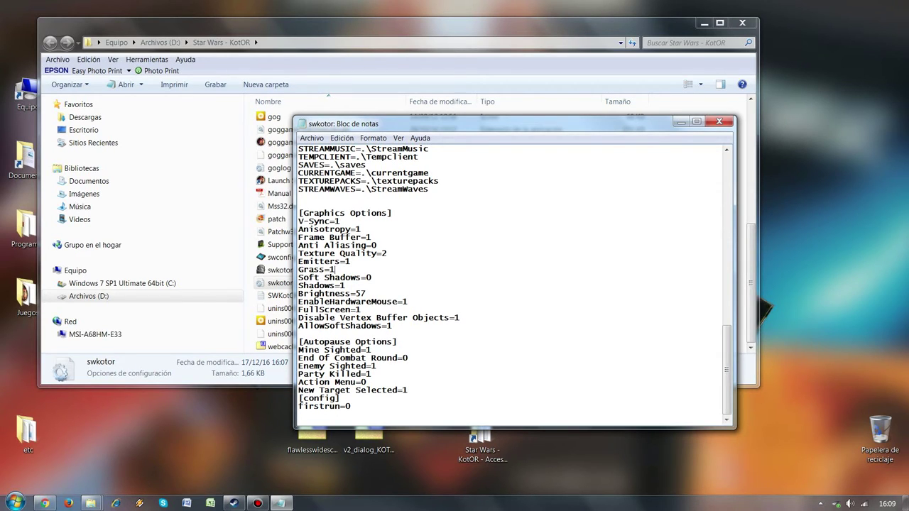
{"action": "left_click_drag", "start_coordinate": [401, 126], "coordinate": [412, 116]}
{"action": "left_click", "coordinate": [346, 258]}
{"action": "scroll", "coordinate": [522, 274], "scroll_direction": "up", "scroll_amount": 7}
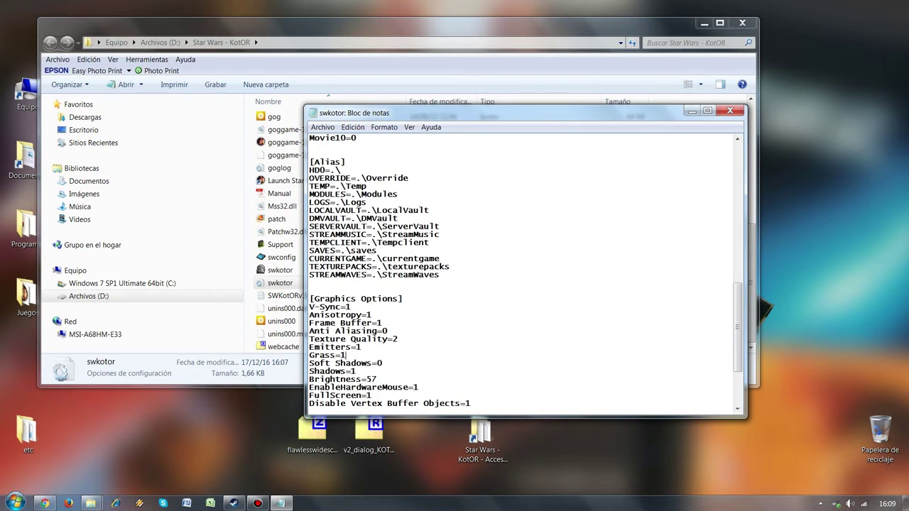
{"action": "scroll", "coordinate": [522, 273], "scroll_direction": "down", "scroll_amount": 3}
{"action": "scroll", "coordinate": [522, 273], "scroll_direction": "down", "scroll_amount": 3}
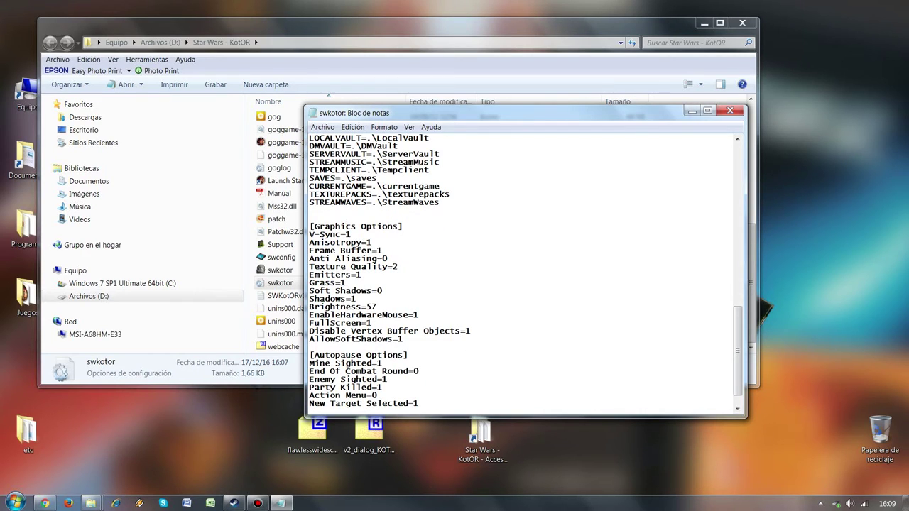
{"action": "left_click_drag", "start_coordinate": [403, 226], "coordinate": [309, 227]}
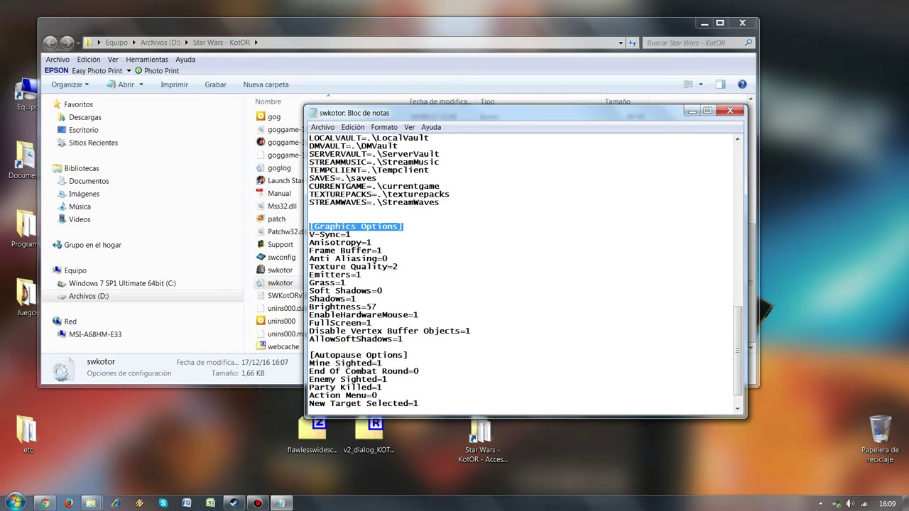
{"action": "left_click", "coordinate": [372, 324]}
{"action": "key", "text": "BackSpace"}
{"action": "type", "text": "0"}
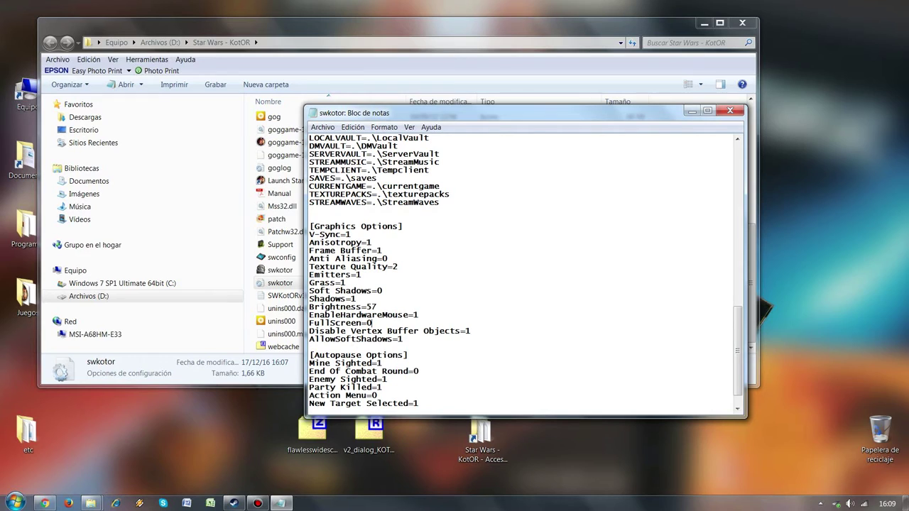
Add the line AllowWindowedMode=1 directly below the FullScreen entry
{"action": "key", "text": "Return"}
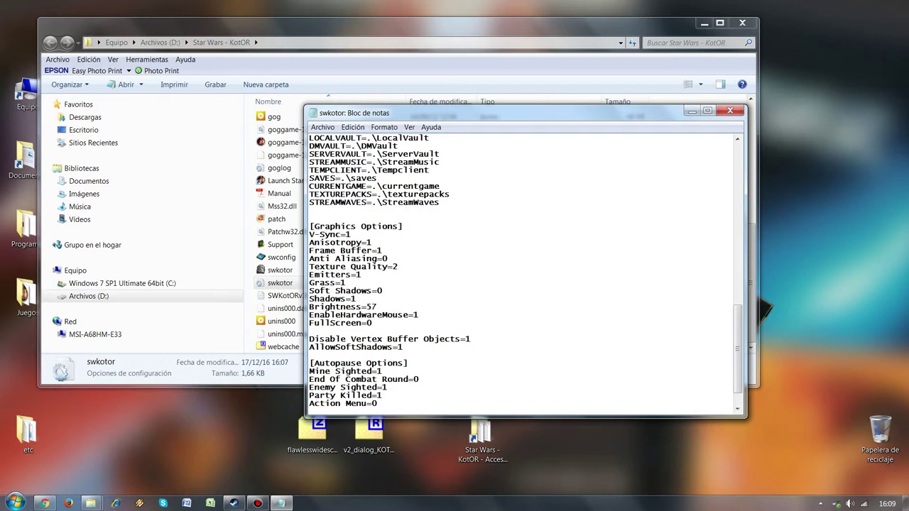
{"action": "type", "text": "AllowWindowedMode=1"}
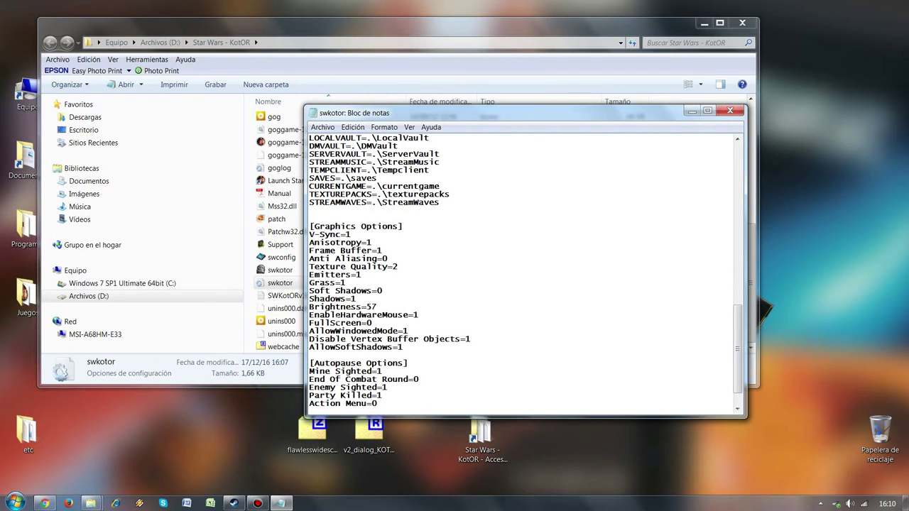
{"action": "left_click_drag", "start_coordinate": [409, 330], "coordinate": [309, 331]}
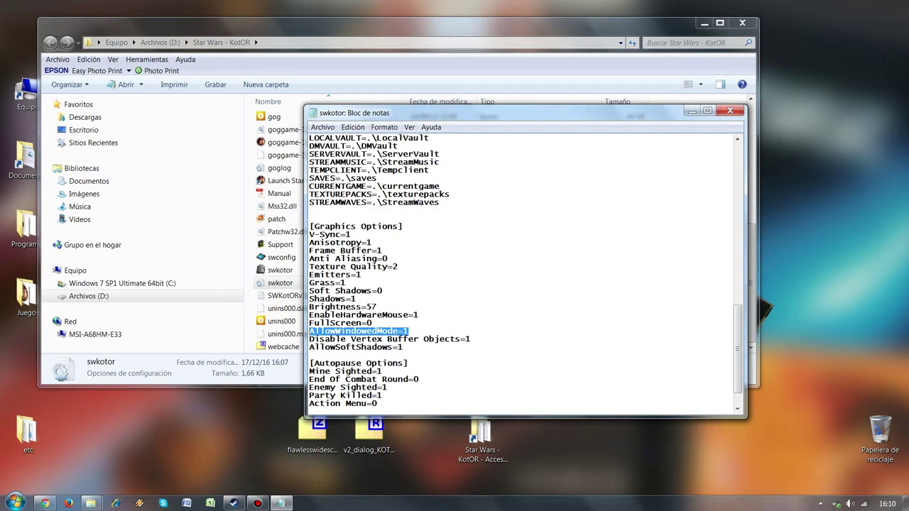
Set Frame Buffer to 0 in the [Graphics Options] section
{"action": "left_click_drag", "start_coordinate": [309, 251], "coordinate": [382, 251]}
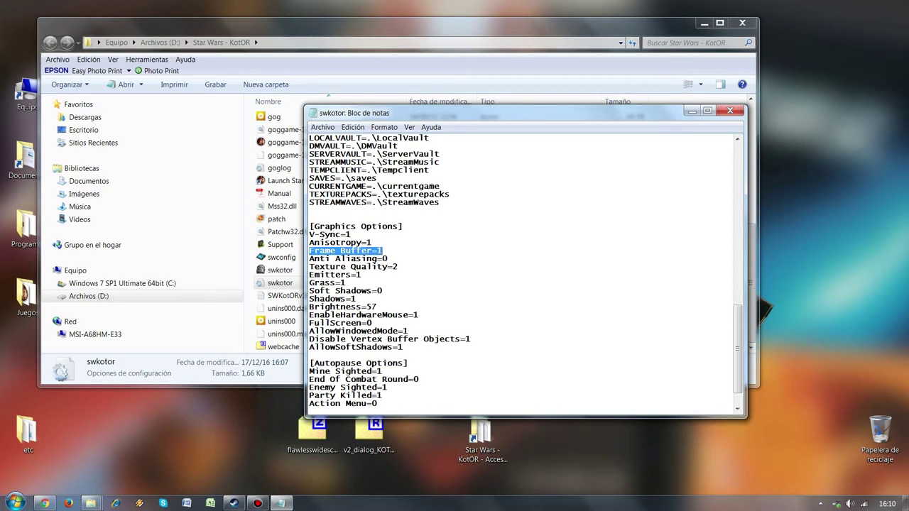
{"action": "key", "text": "Right"}
{"action": "key", "text": "BackSpace"}
{"action": "type", "text": "0"}
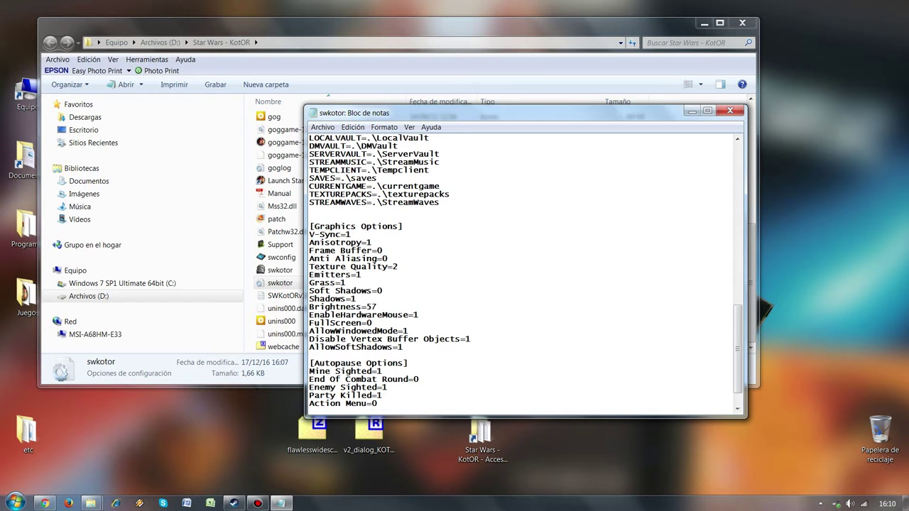
Switch to the game folder and make a backup copy of the swkotor configuration settings file in that folder
{"action": "left_click_drag", "start_coordinate": [497, 112], "coordinate": [656, 160]}
{"action": "left_click", "coordinate": [366, 23]}
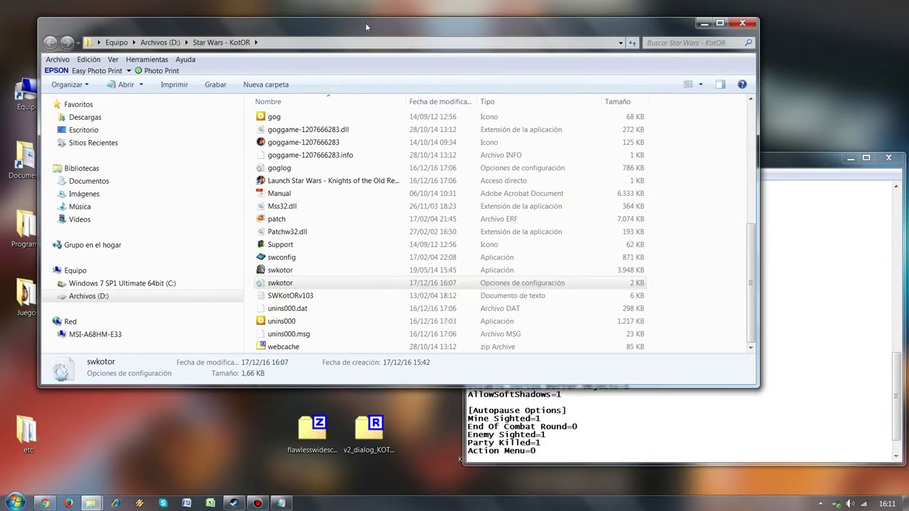
{"action": "left_click", "coordinate": [280, 270]}
{"action": "left_click", "coordinate": [278, 284]}
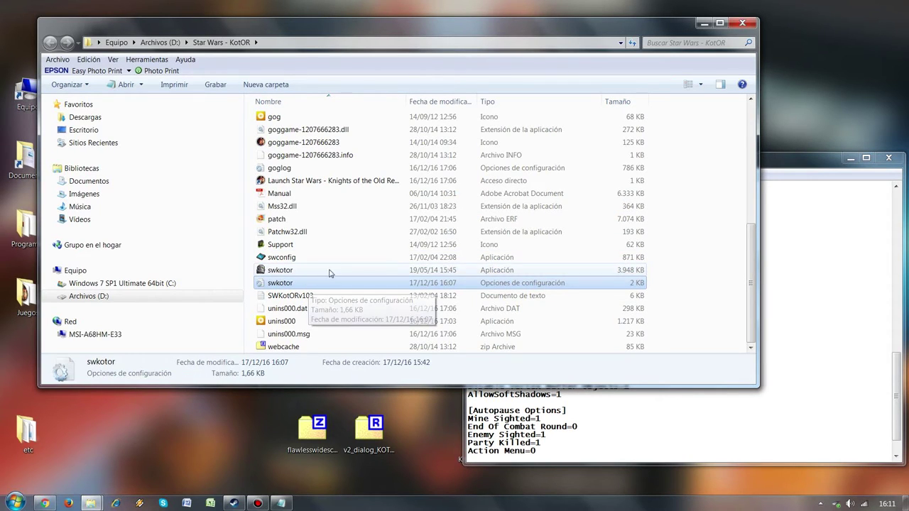
{"action": "left_click", "coordinate": [89, 60]}
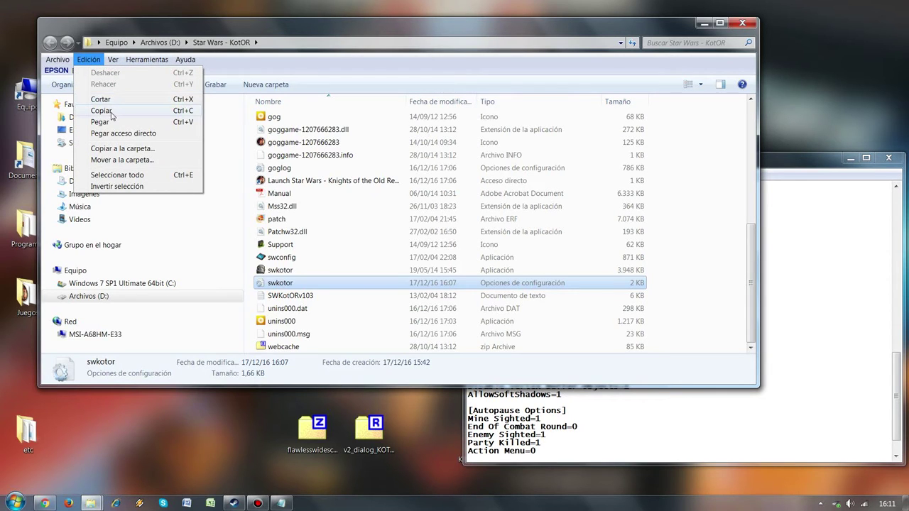
{"action": "left_click", "coordinate": [110, 112]}
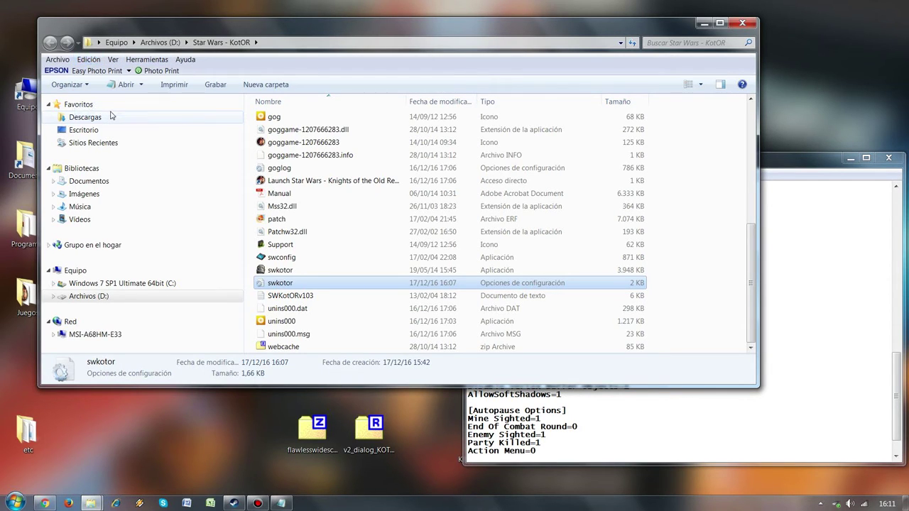
{"action": "left_click", "coordinate": [89, 60]}
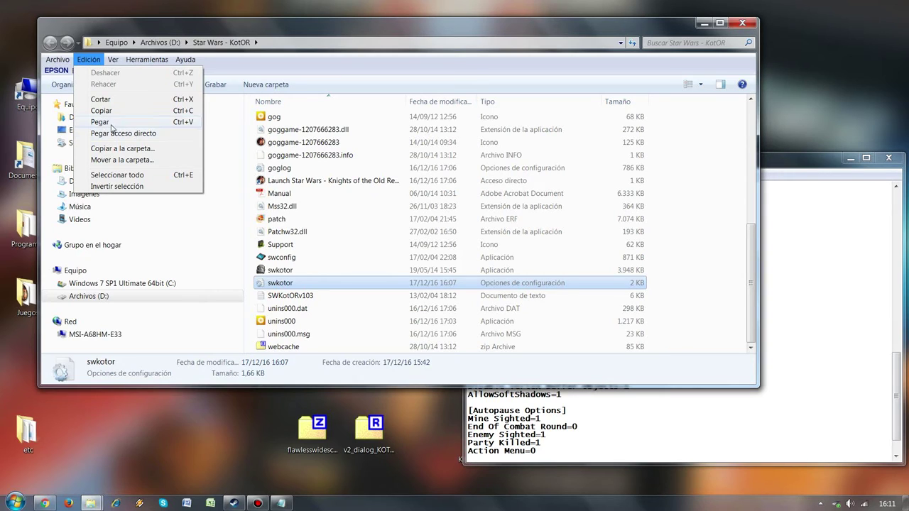
{"action": "left_click", "coordinate": [112, 122]}
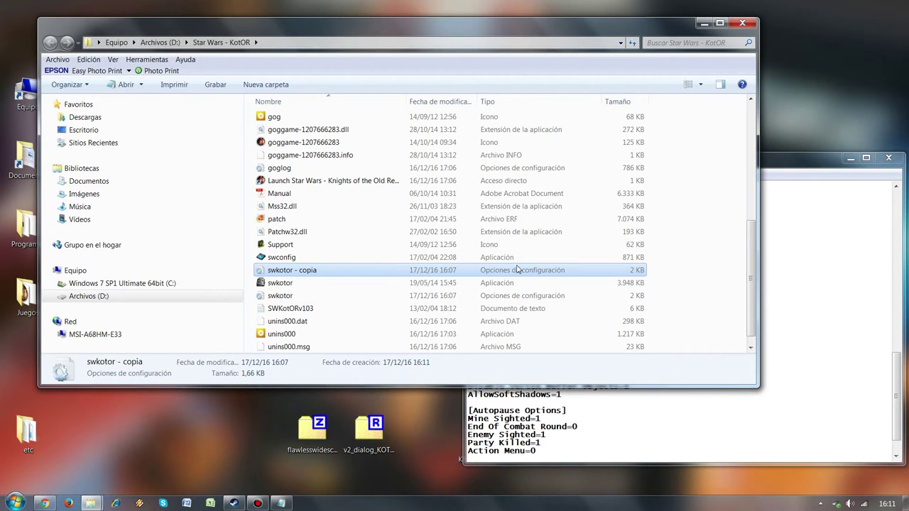
Save the edited swkotor configuration file under its existing name and close it
{"action": "left_click_drag", "start_coordinate": [783, 168], "coordinate": [739, 157]}
{"action": "left_click", "coordinate": [436, 163]}
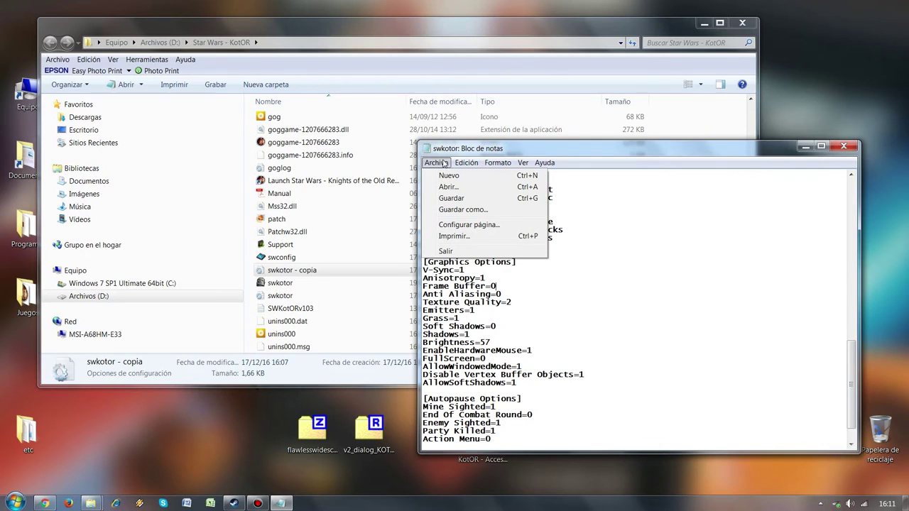
{"action": "left_click", "coordinate": [460, 199]}
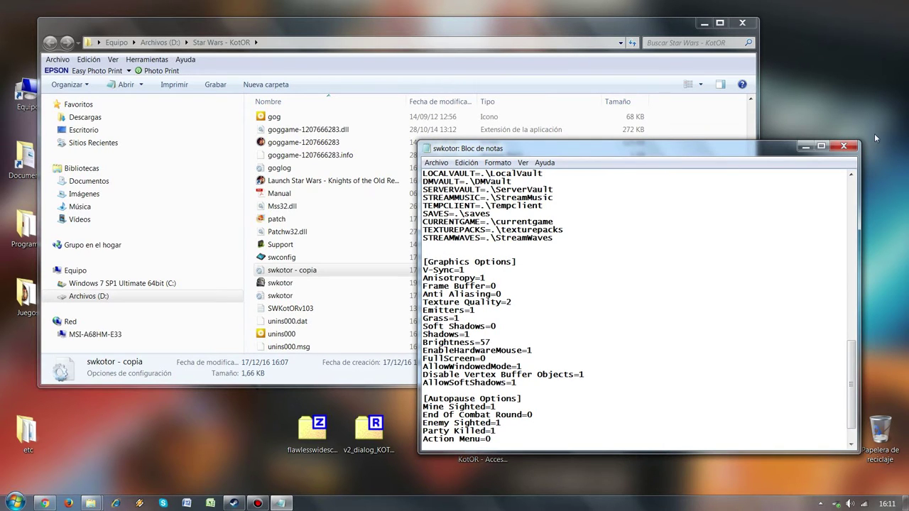
{"action": "left_click", "coordinate": [844, 145]}
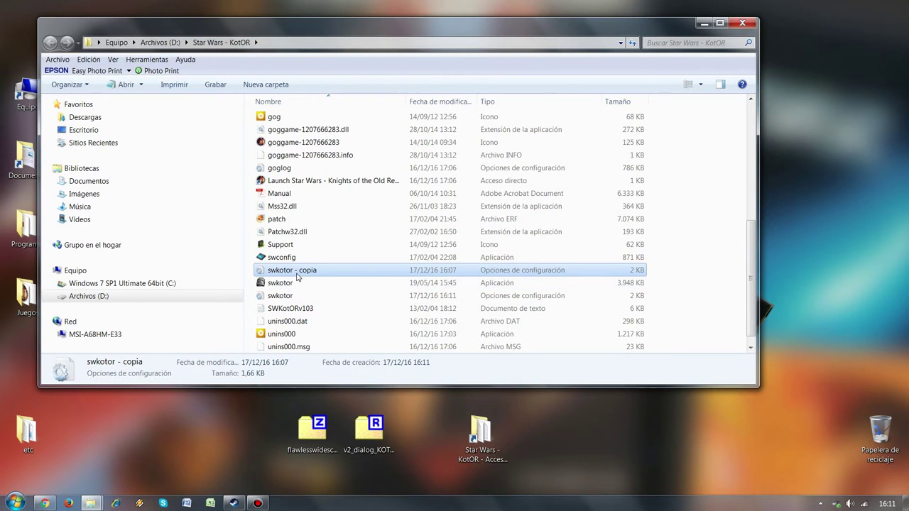
Open the swkotor - copia backup file, examine its [Graphics Options] section, and close it
{"action": "left_click", "coordinate": [288, 297]}
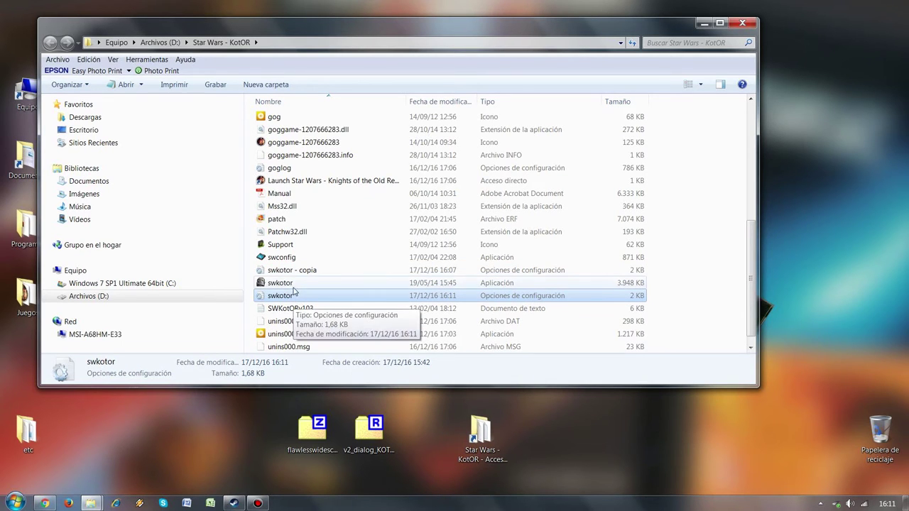
{"action": "left_click", "coordinate": [294, 272]}
{"action": "double_click", "coordinate": [295, 272]}
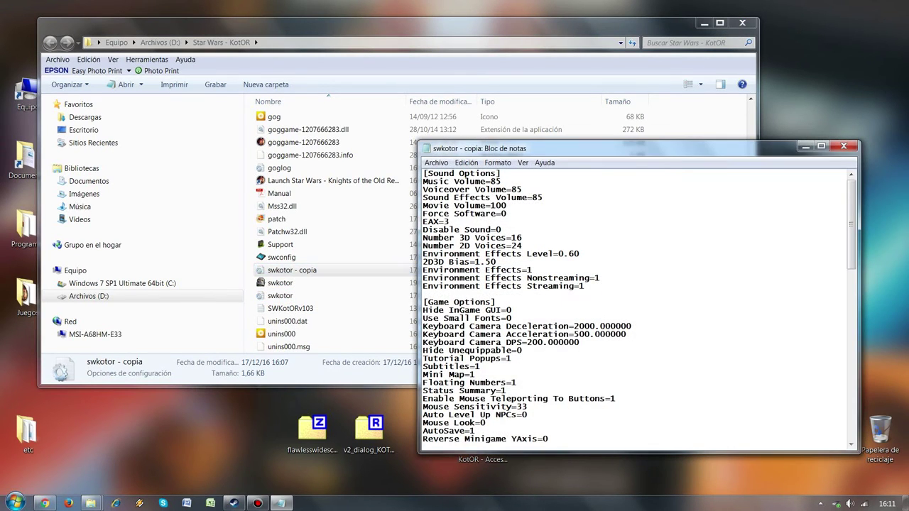
{"action": "scroll", "coordinate": [640, 306], "scroll_direction": "down", "scroll_amount": 10}
{"action": "scroll", "coordinate": [639, 305], "scroll_direction": "down", "scroll_amount": 10}
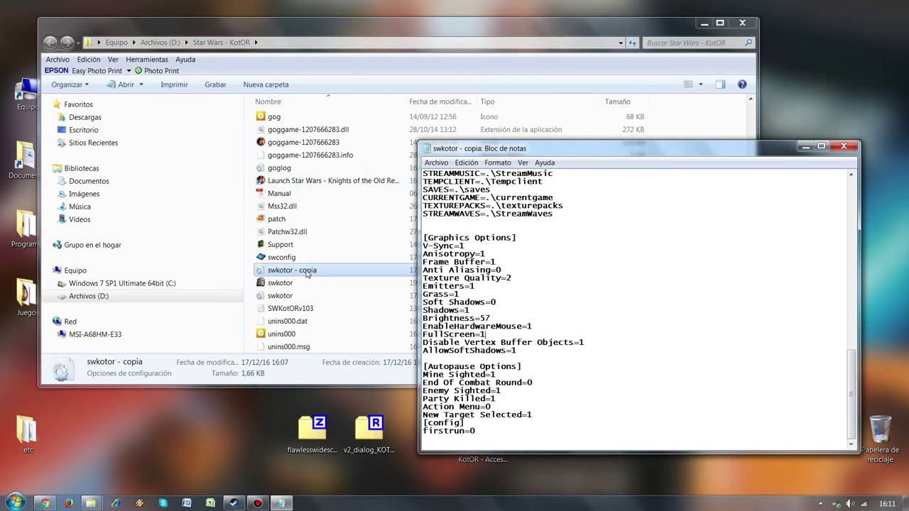
{"action": "left_click", "coordinate": [844, 146]}
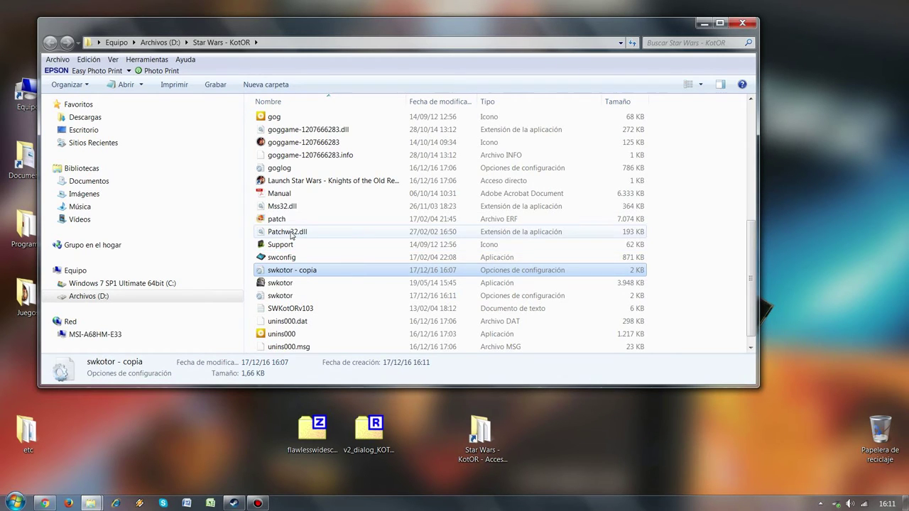
Reopen the edited swkotor configuration file, check its [Graphics Options] entries, and close it
{"action": "double_click", "coordinate": [287, 296]}
{"action": "scroll", "coordinate": [639, 306], "scroll_direction": "down", "scroll_amount": 20}
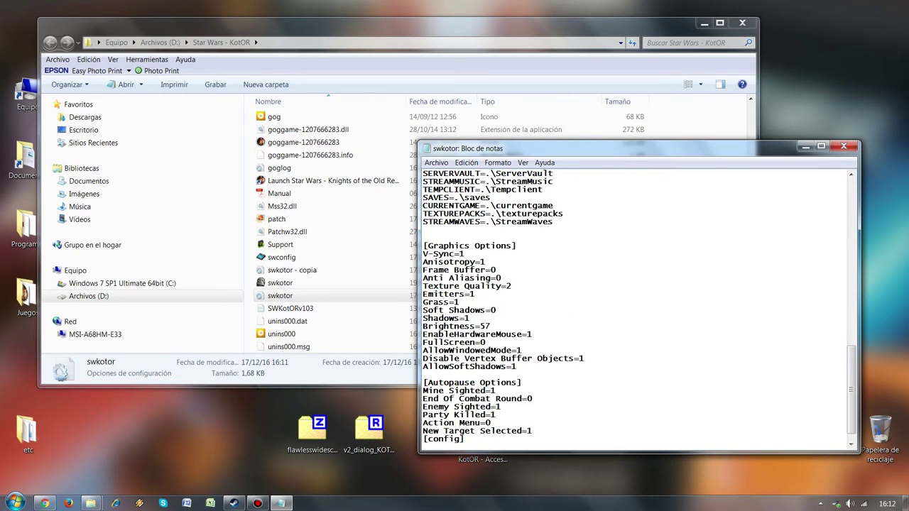
{"action": "left_click", "coordinate": [842, 146]}
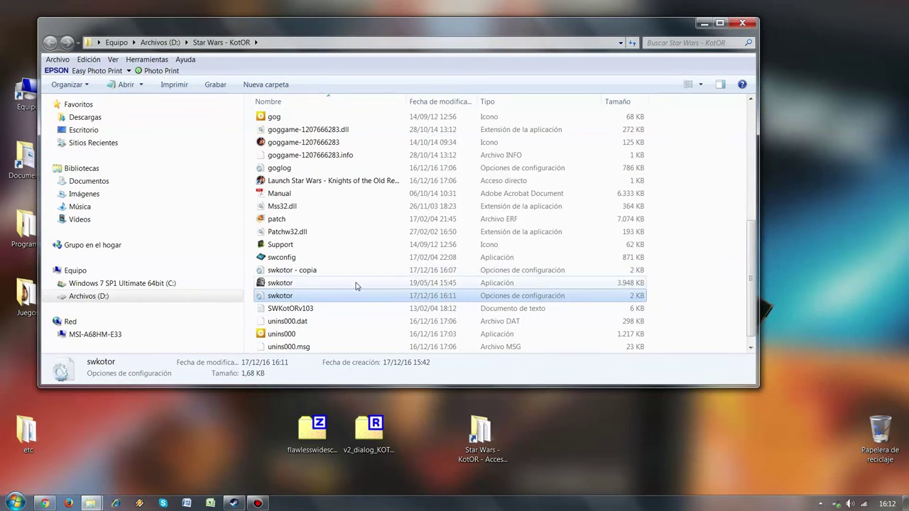
Launch the game from the swkotor application file in the Star Wars - KotOR folder
{"action": "left_click", "coordinate": [293, 272]}
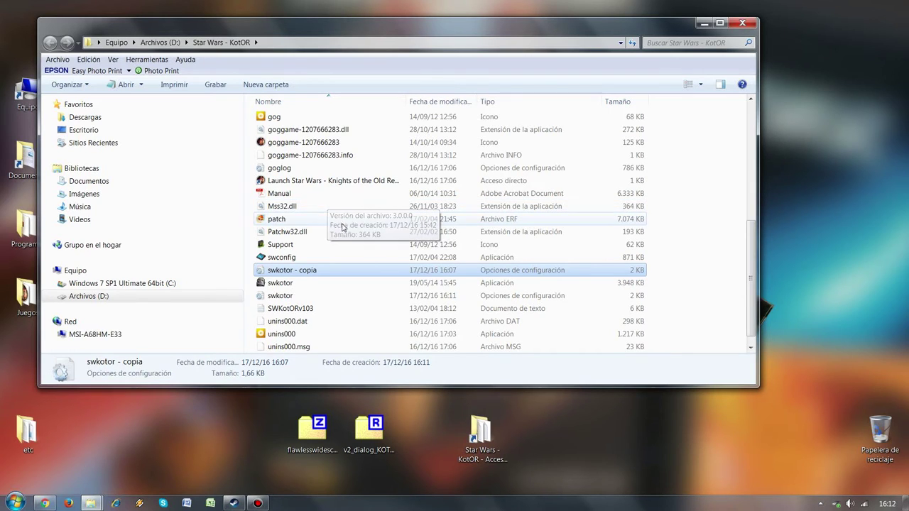
{"action": "left_click", "coordinate": [307, 257]}
{"action": "left_click", "coordinate": [301, 284]}
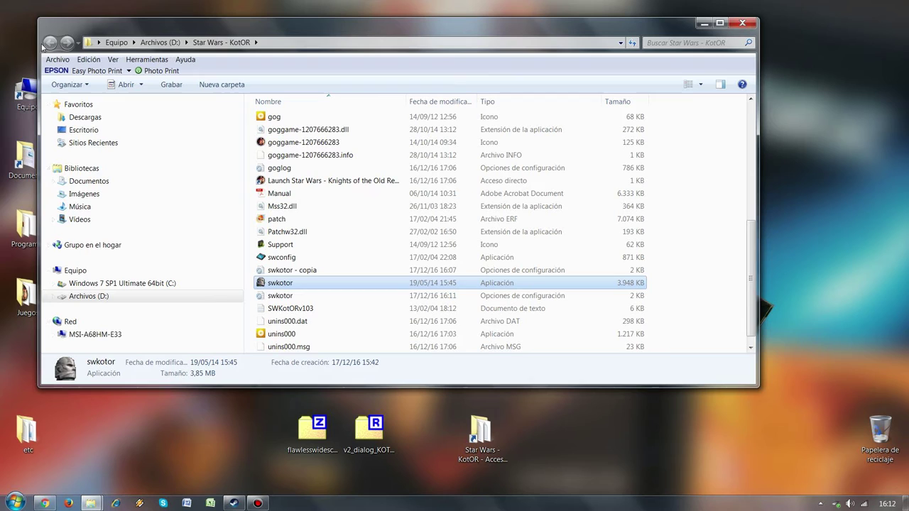
{"action": "left_click_drag", "start_coordinate": [66, 32], "coordinate": [128, 40]}
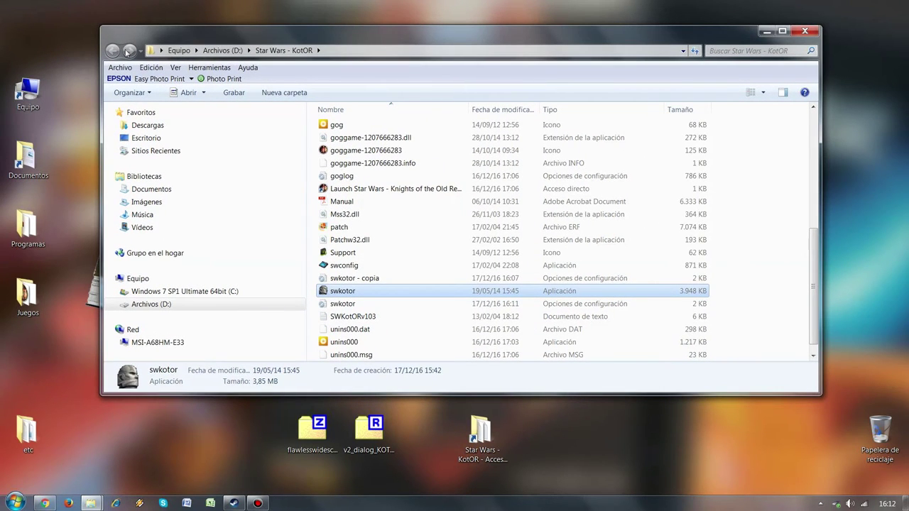
{"action": "mouse_move", "coordinate": [358, 293]}
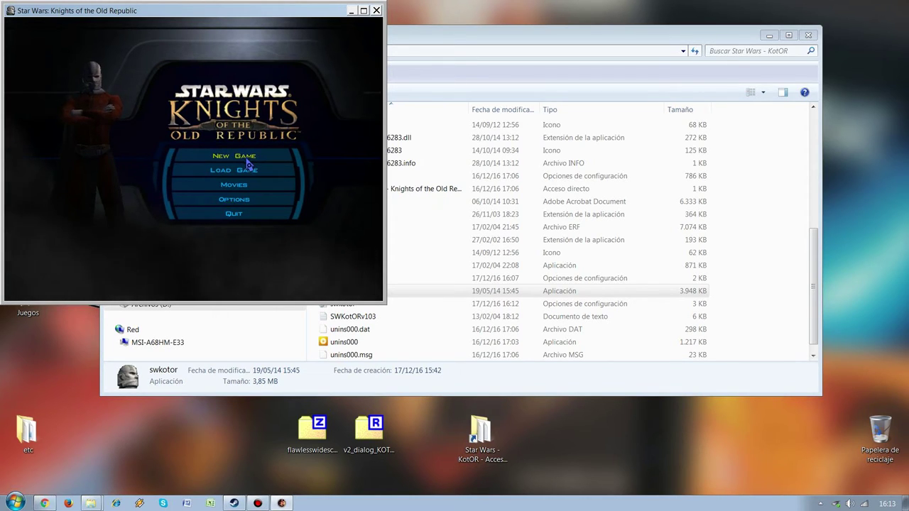
Set the screen resolution to 800 x 600 @ 60 Hz in the game's graphics options
{"action": "left_click", "coordinate": [232, 203]}
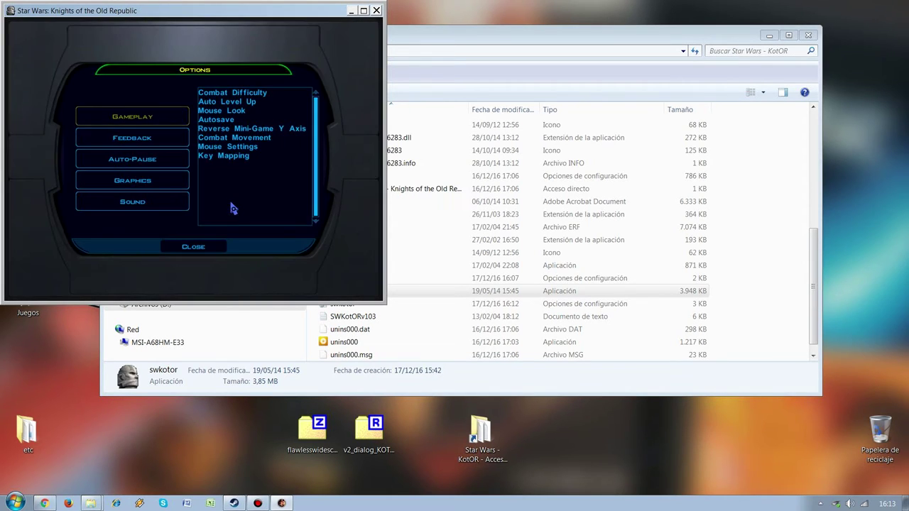
{"action": "left_click", "coordinate": [121, 180]}
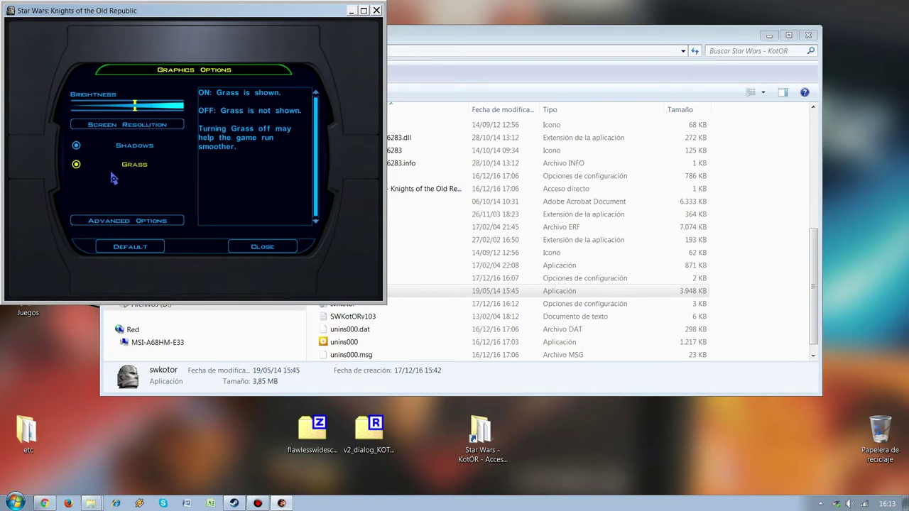
{"action": "left_click", "coordinate": [147, 130]}
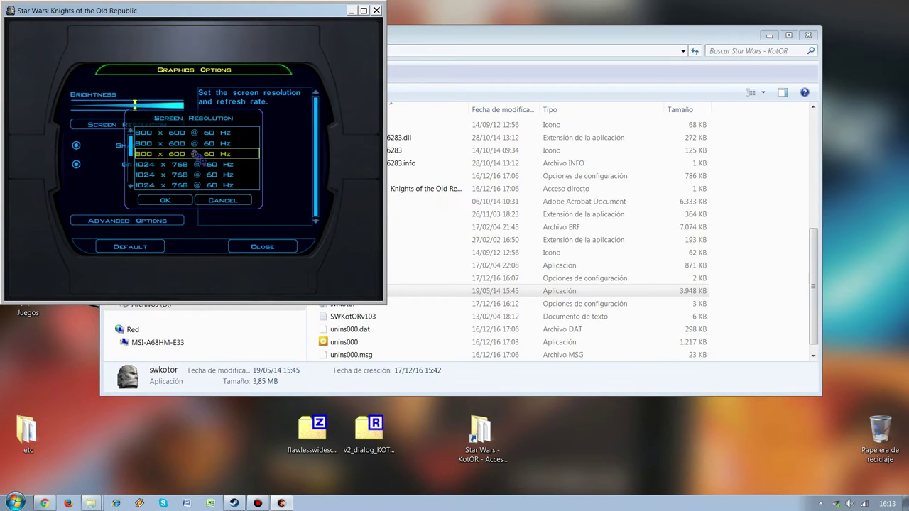
{"action": "scroll", "coordinate": [211, 174], "scroll_direction": "down", "scroll_amount": 5}
{"action": "scroll", "coordinate": [211, 173], "scroll_direction": "up", "scroll_amount": 5}
{"action": "scroll", "coordinate": [132, 161], "scroll_direction": "down", "scroll_amount": 2}
{"action": "scroll", "coordinate": [132, 160], "scroll_direction": "down", "scroll_amount": 4}
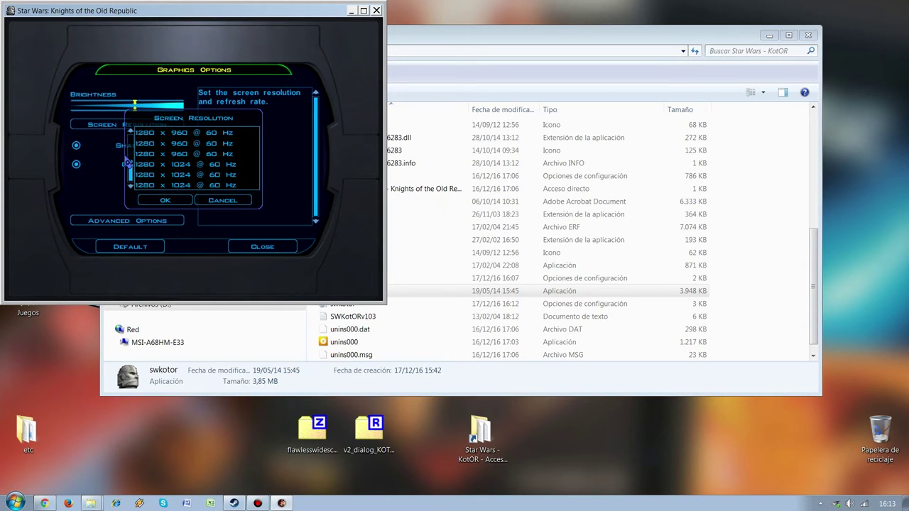
{"action": "scroll", "coordinate": [174, 162], "scroll_direction": "up", "scroll_amount": 3}
{"action": "scroll", "coordinate": [174, 162], "scroll_direction": "down", "scroll_amount": 3}
{"action": "scroll", "coordinate": [171, 160], "scroll_direction": "up", "scroll_amount": 6}
{"action": "left_click", "coordinate": [174, 153]}
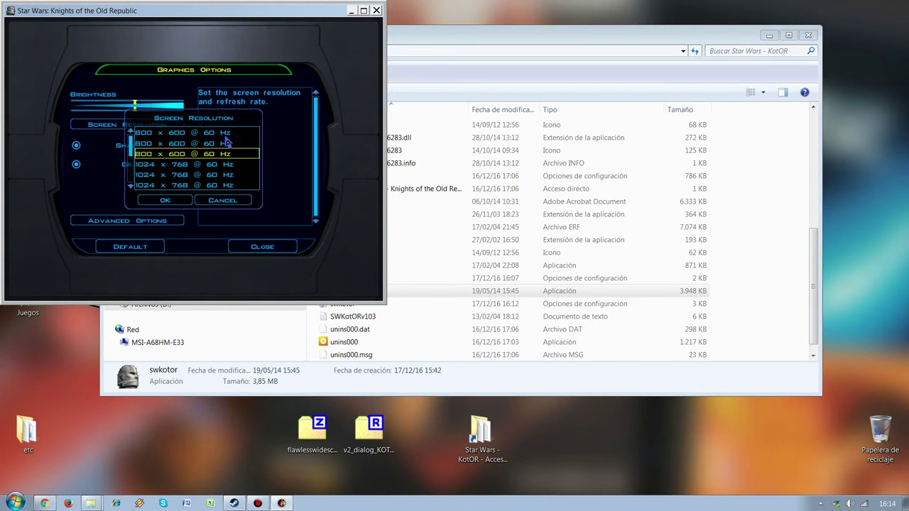
{"action": "left_click", "coordinate": [153, 201]}
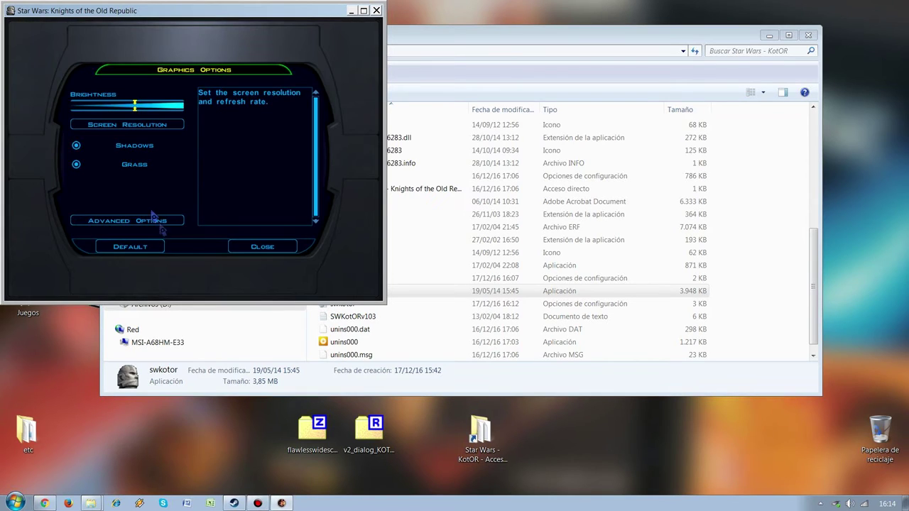
Leave the graphics and general options and quit the game
{"action": "left_click", "coordinate": [282, 246]}
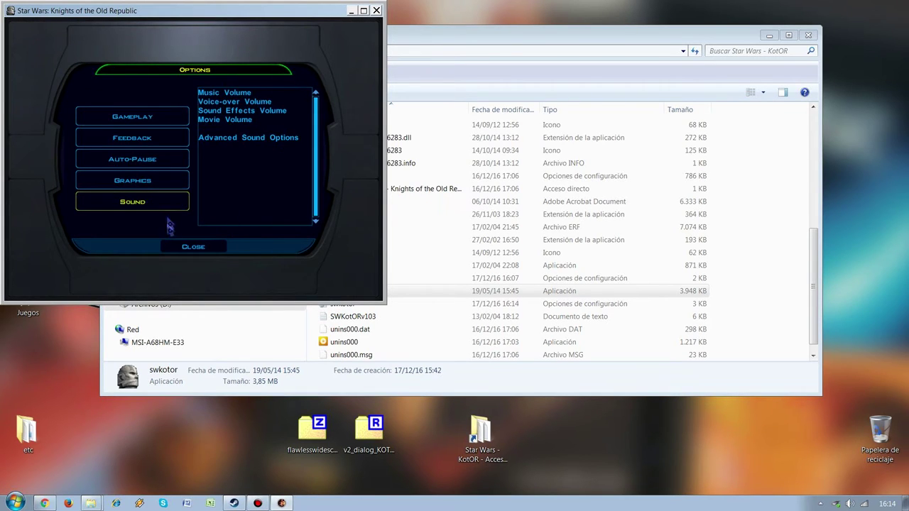
{"action": "left_click", "coordinate": [223, 249]}
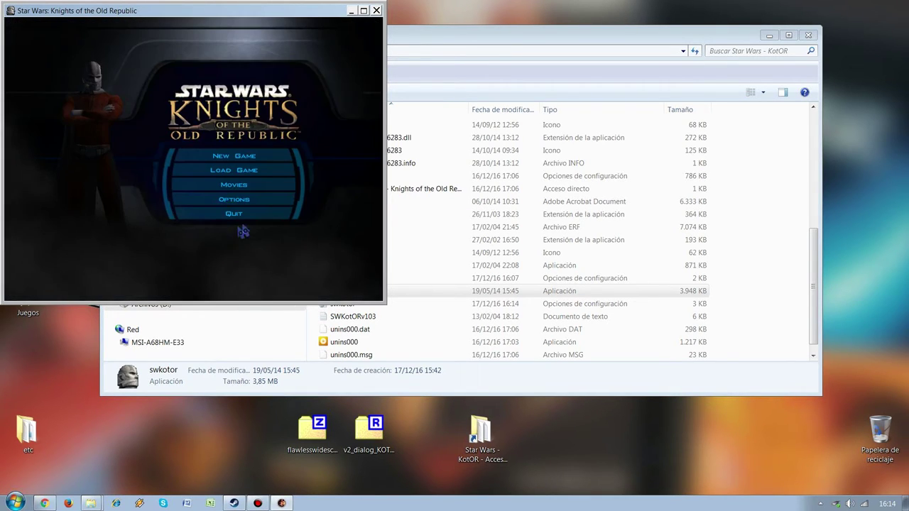
{"action": "left_click", "coordinate": [264, 216]}
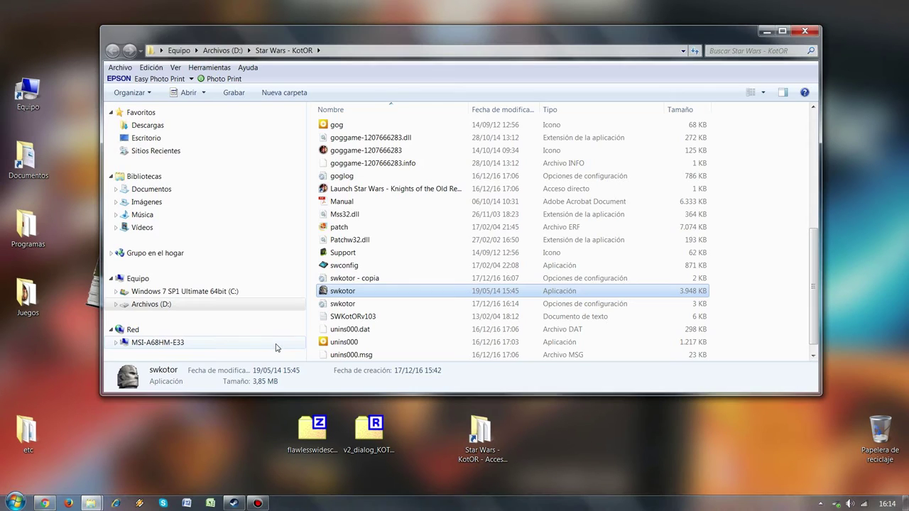
Switch to Chrome and review the Flawless Widescreen website down to the Windows packages in its download section
{"action": "left_click", "coordinate": [304, 436]}
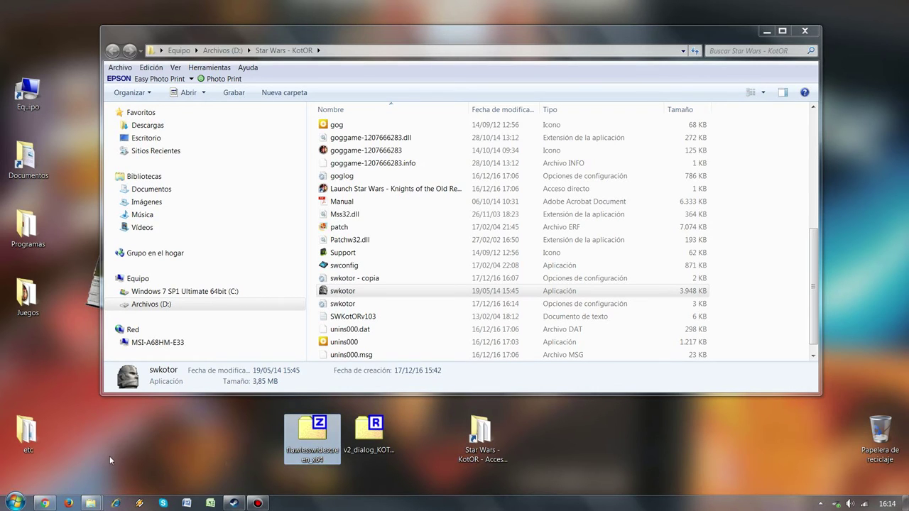
{"action": "left_click", "coordinate": [44, 503]}
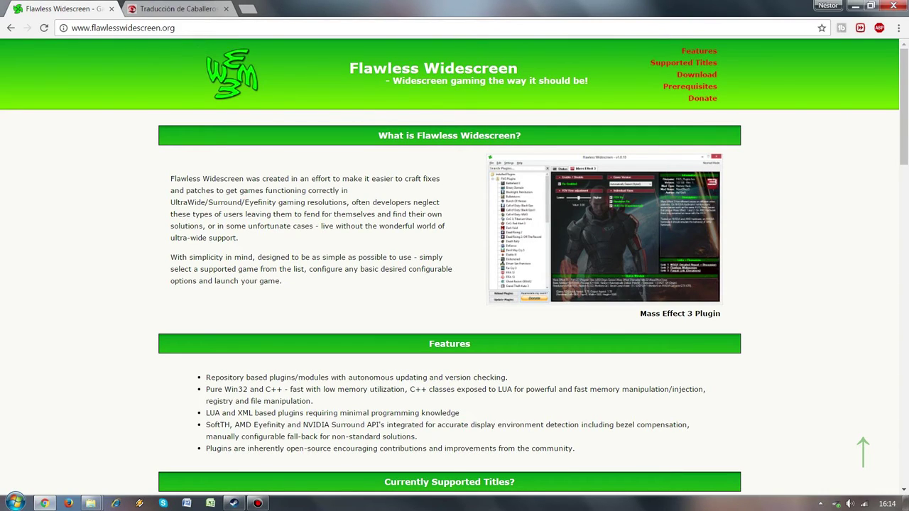
{"action": "left_click", "coordinate": [167, 28]}
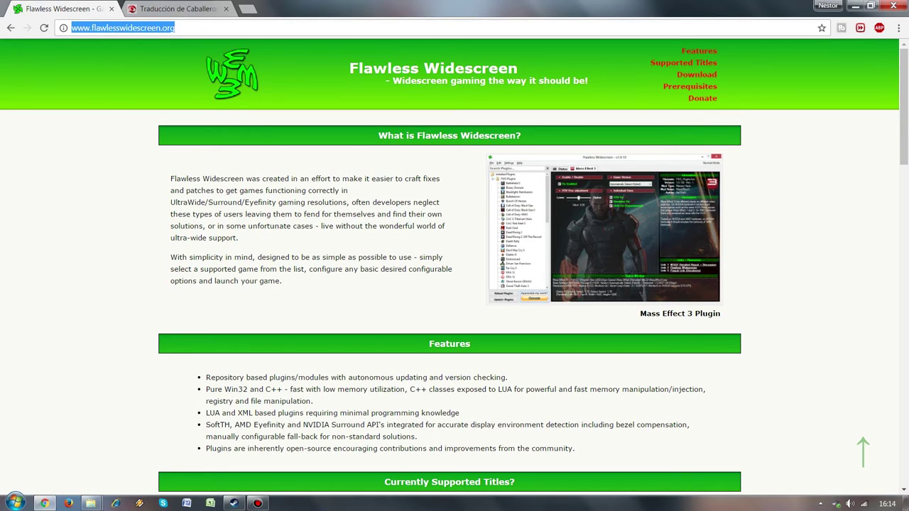
{"action": "left_click", "coordinate": [229, 52]}
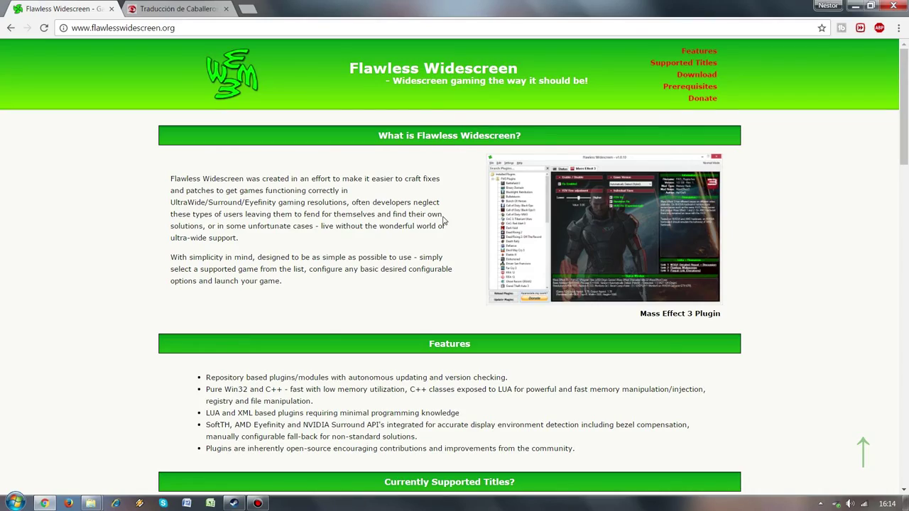
{"action": "scroll", "coordinate": [444, 226], "scroll_direction": "down", "scroll_amount": 8}
{"action": "scroll", "coordinate": [444, 228], "scroll_direction": "down", "scroll_amount": 6}
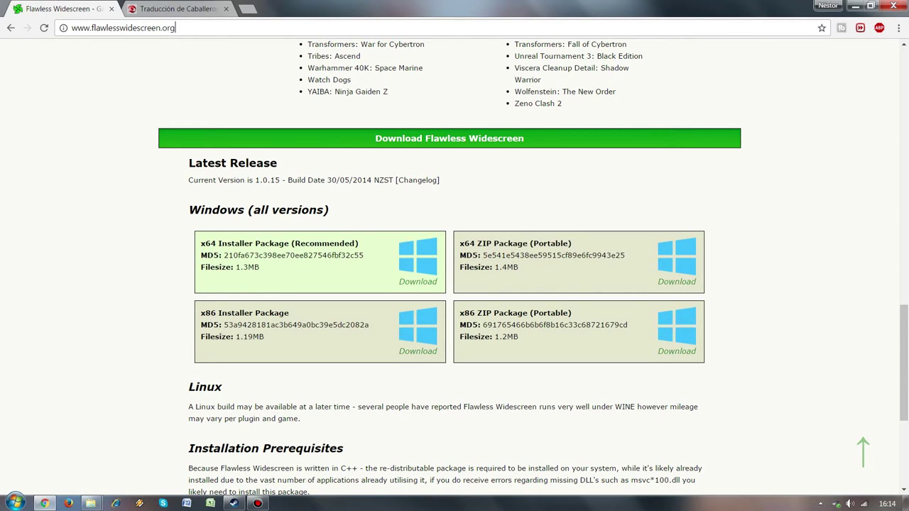
{"action": "key", "text": "ctrl+l"}
{"action": "key", "text": "End"}
{"action": "left_click", "coordinate": [672, 286]}
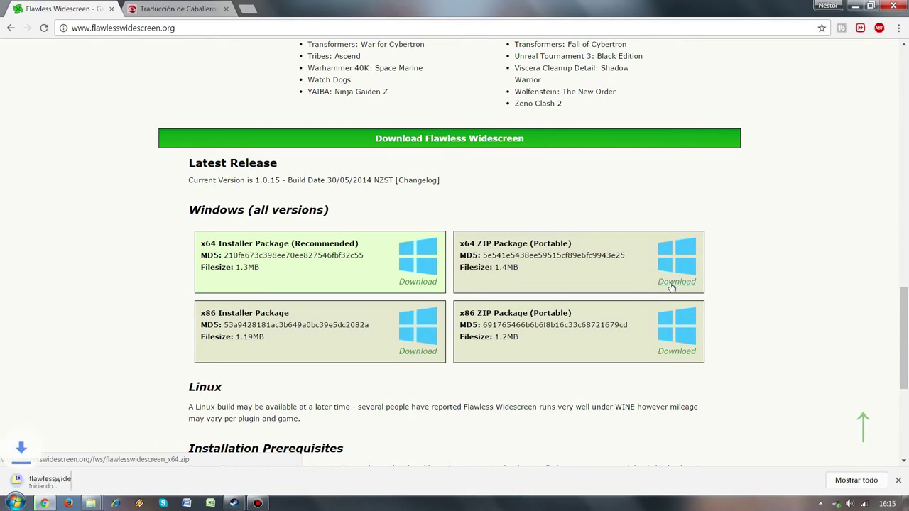
{"action": "left_click", "coordinate": [124, 484]}
{"action": "left_click", "coordinate": [157, 462]}
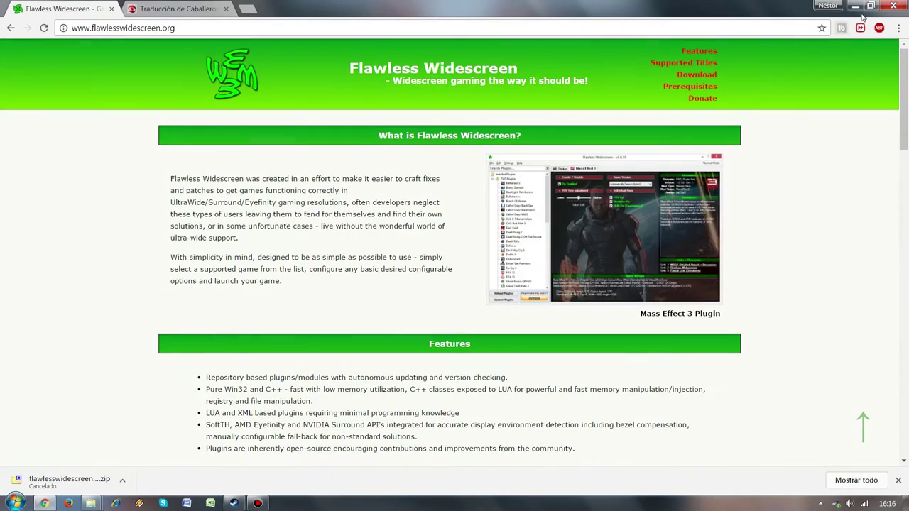
Leave the browser, extract the flawlesswidescreen_x64 archive on the desktop into a folder of the same name, and open that folder
{"action": "left_click", "coordinate": [856, 7]}
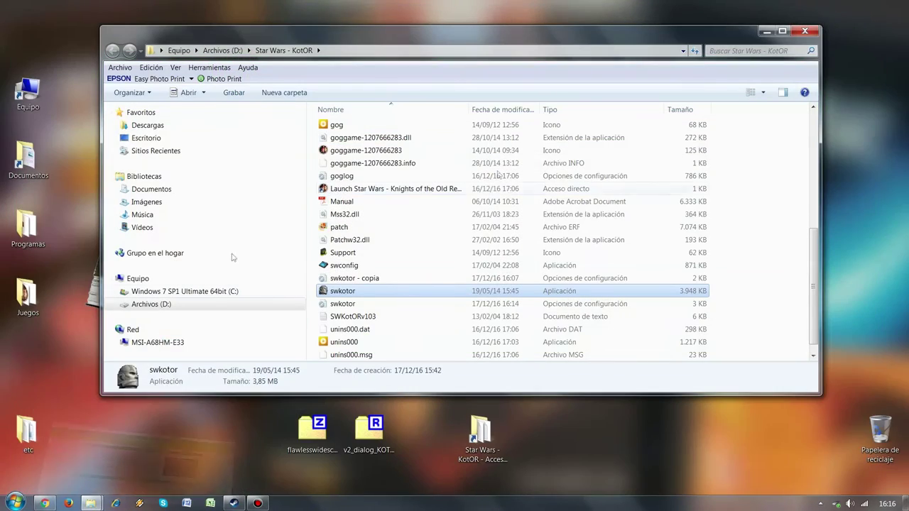
{"action": "left_click", "coordinate": [313, 429]}
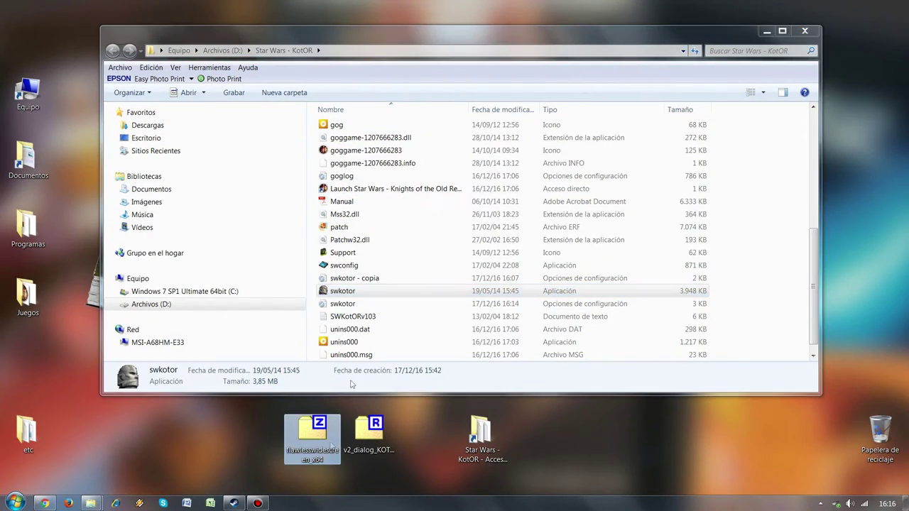
{"action": "left_click_drag", "start_coordinate": [360, 44], "coordinate": [509, 19]}
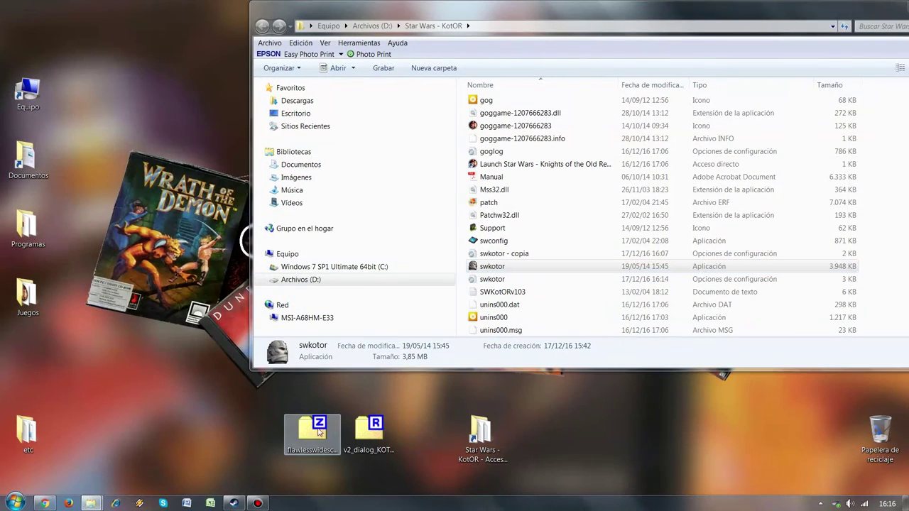
{"action": "right_click", "coordinate": [319, 431]}
{"action": "mouse_move", "coordinate": [357, 283]}
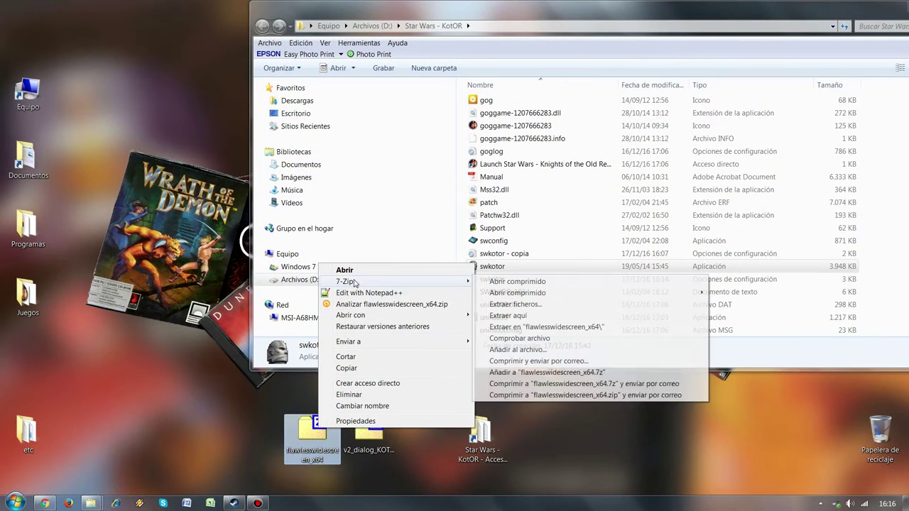
{"action": "left_click", "coordinate": [540, 328]}
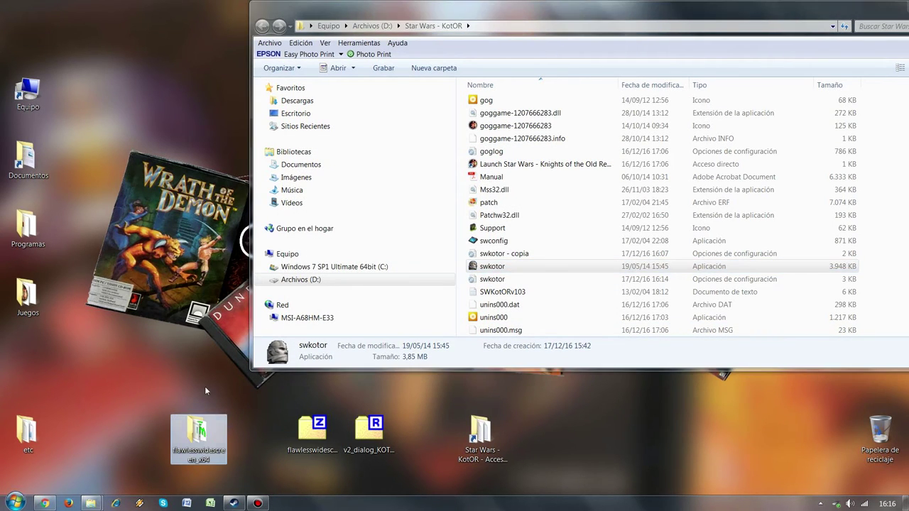
{"action": "double_click", "coordinate": [200, 440]}
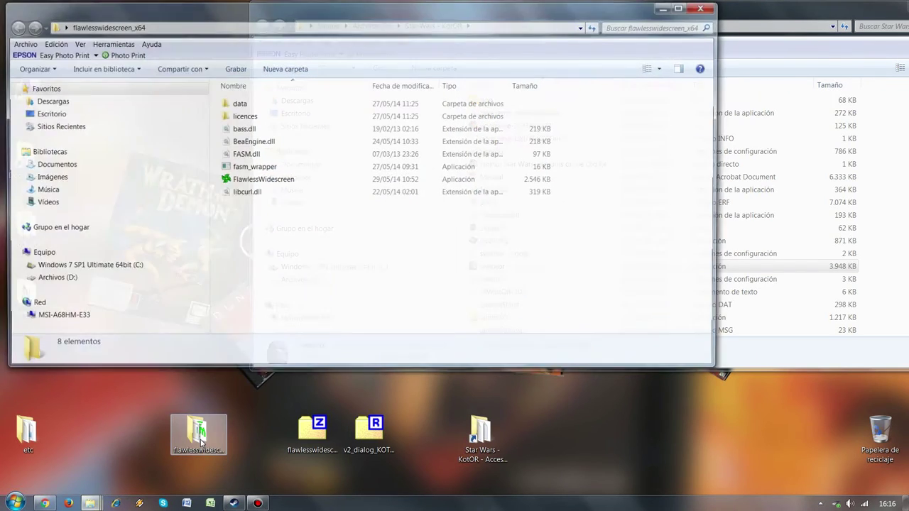
Launch FlawlessWidescreen from the extracted folder, accept its licence agreement, and go through the first-run dialogs, closing the settings
{"action": "left_click", "coordinate": [245, 180]}
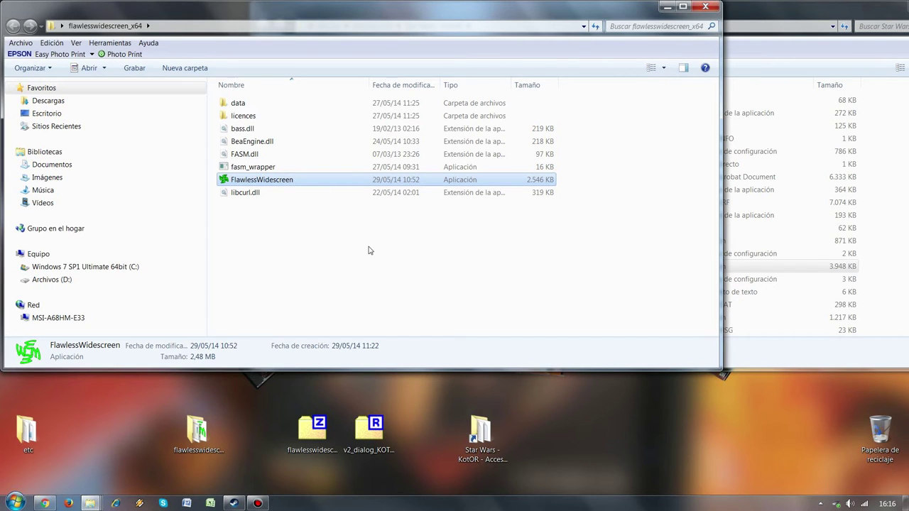
{"action": "double_click", "coordinate": [264, 185]}
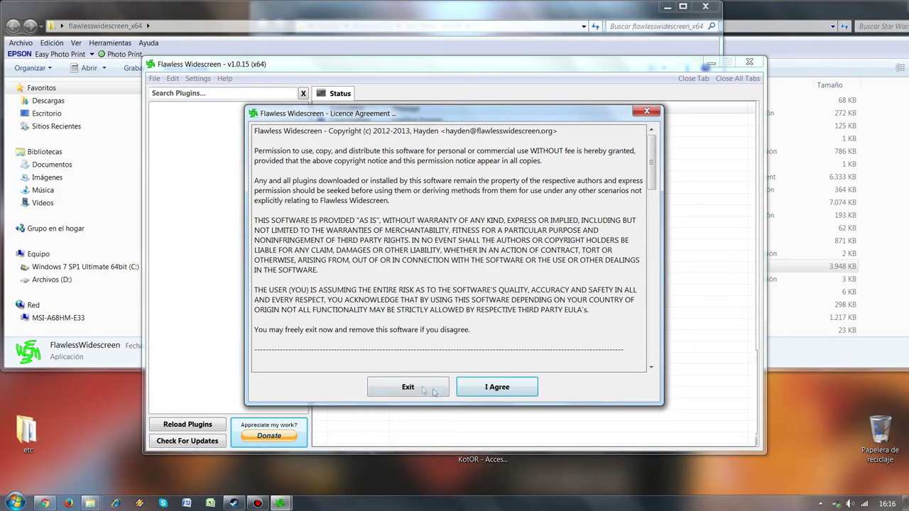
{"action": "left_click", "coordinate": [525, 385]}
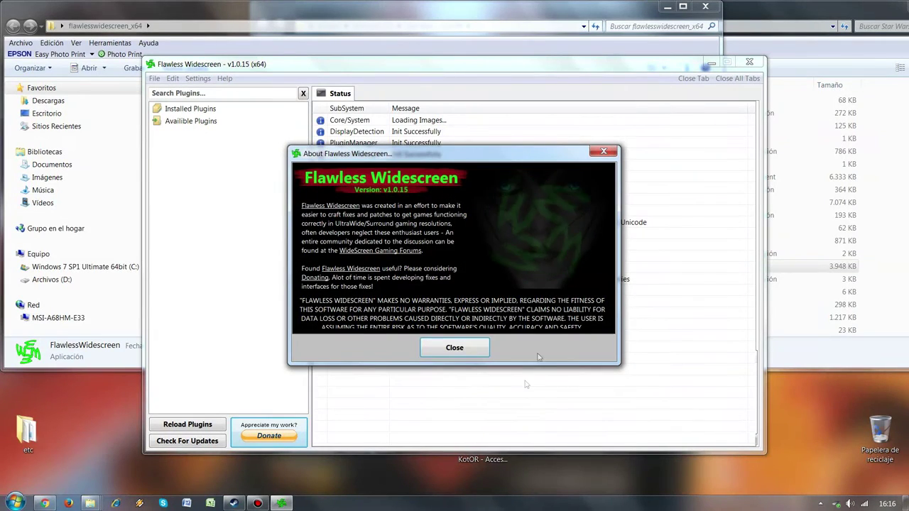
{"action": "left_click", "coordinate": [465, 348]}
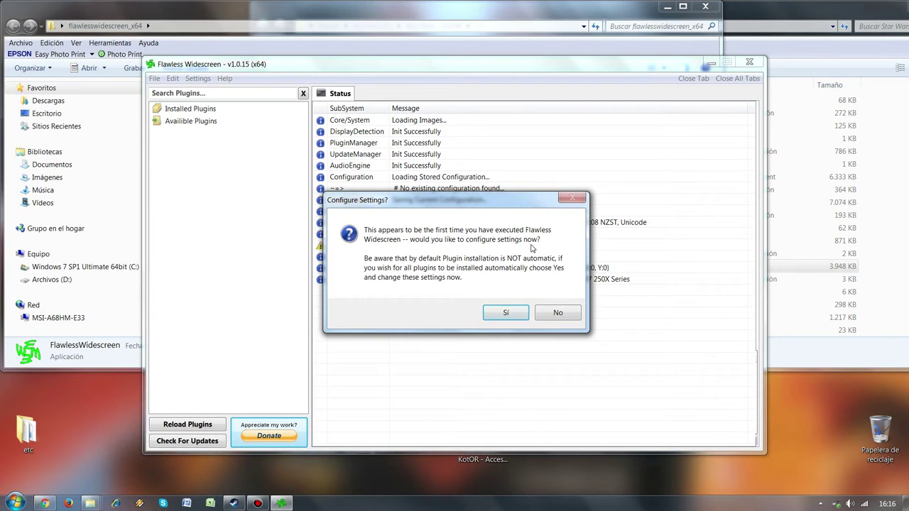
{"action": "left_click", "coordinate": [508, 313]}
{"action": "left_click", "coordinate": [613, 118]}
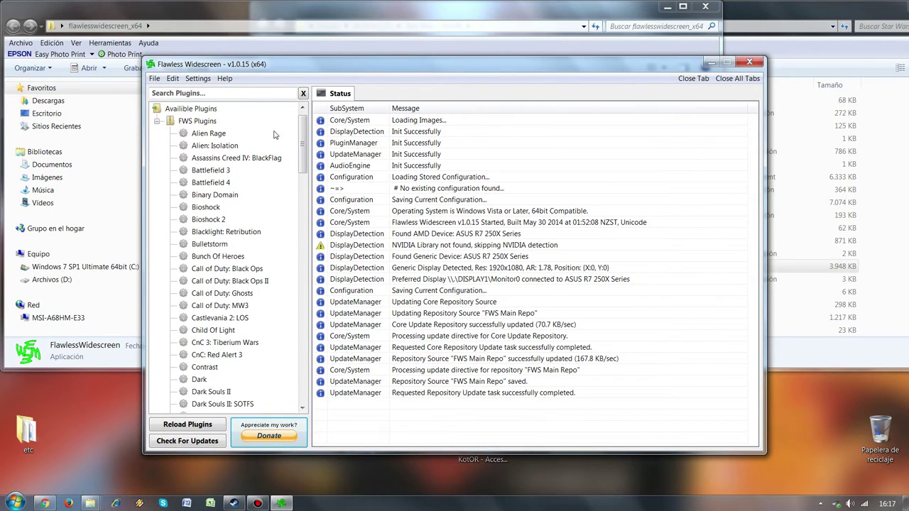
Install the Star Wars: KOTOR plugin and keep its fix enabled with the game version on Automatically Detect (Hybrid)
{"action": "left_click_drag", "start_coordinate": [302, 135], "coordinate": [294, 328]}
{"action": "left_click", "coordinate": [219, 294]}
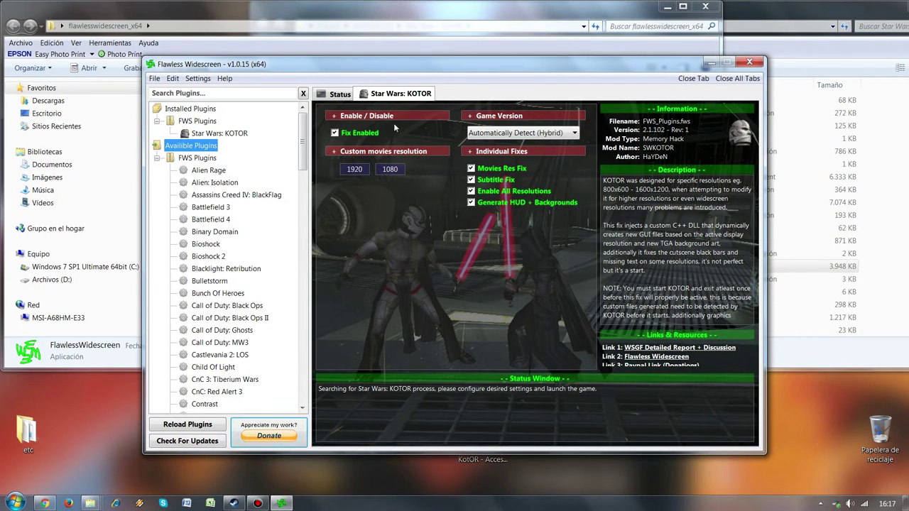
{"action": "left_click", "coordinate": [336, 132]}
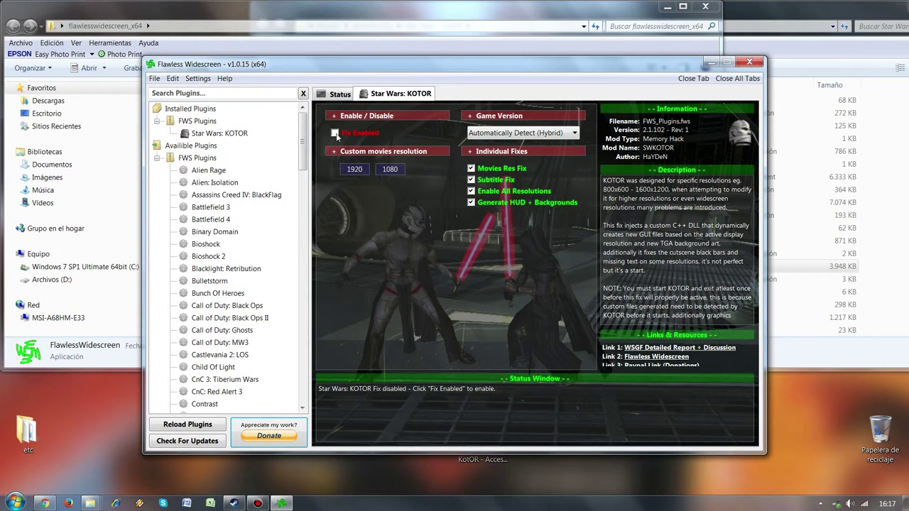
{"action": "left_click", "coordinate": [335, 133]}
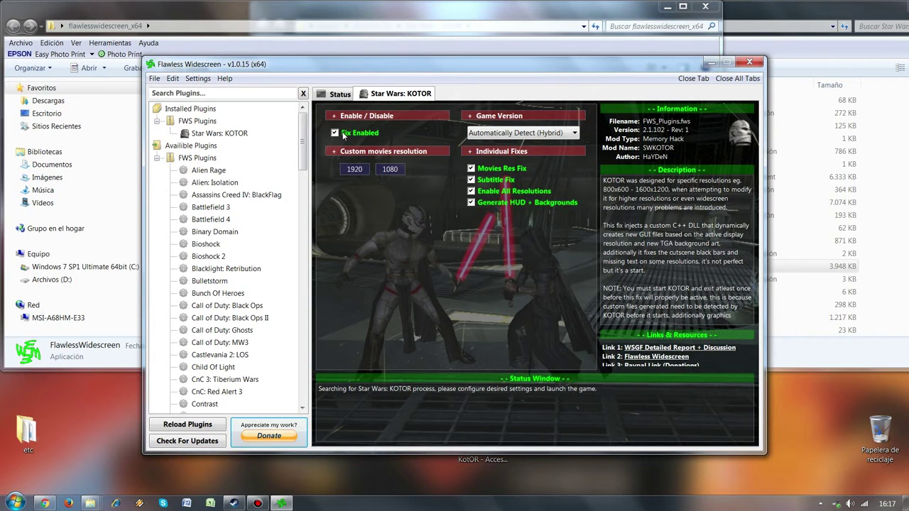
{"action": "left_click", "coordinate": [336, 134]}
{"action": "left_click", "coordinate": [335, 134]}
{"action": "left_click", "coordinate": [516, 133]}
{"action": "left_click", "coordinate": [519, 140]}
Switch to the Star Wars - KotOR folder and launch the swkotor application with Flawless Widescreen still running
{"action": "left_click_drag", "start_coordinate": [356, 61], "coordinate": [398, 87]}
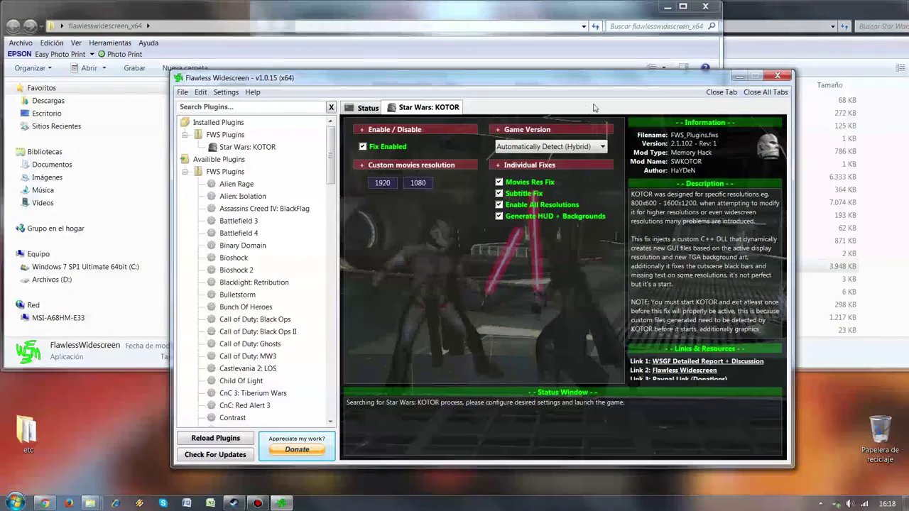
{"action": "left_click", "coordinate": [310, 20]}
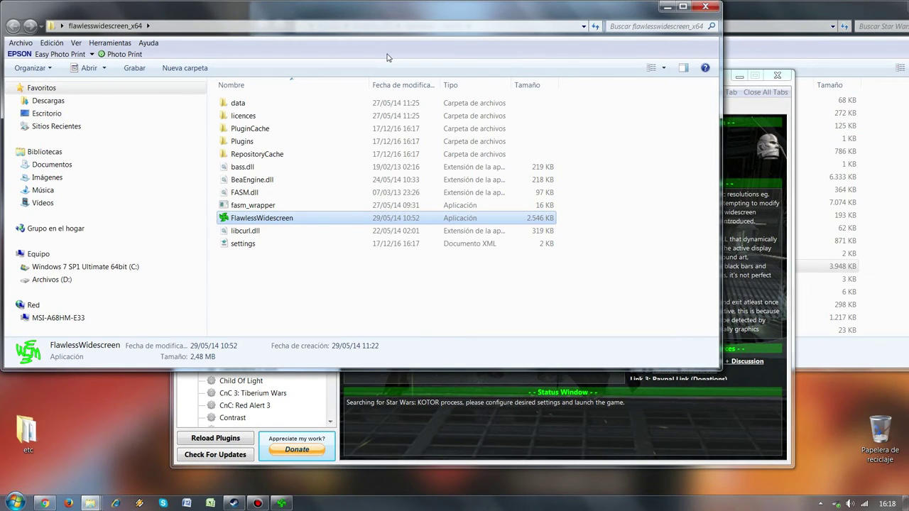
{"action": "left_click", "coordinate": [770, 19]}
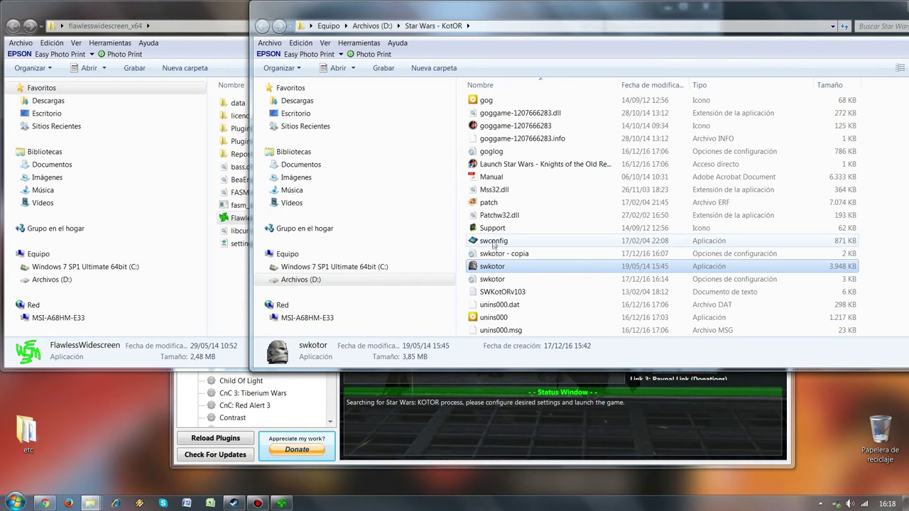
{"action": "double_click", "coordinate": [501, 267]}
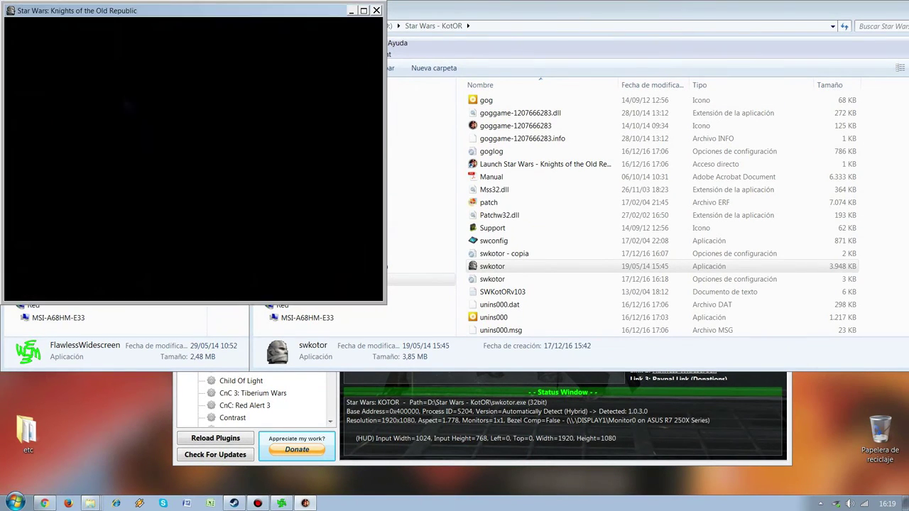
Look through the available screen resolutions in the game's graphics options and cancel without choosing one
{"action": "left_click", "coordinate": [259, 199]}
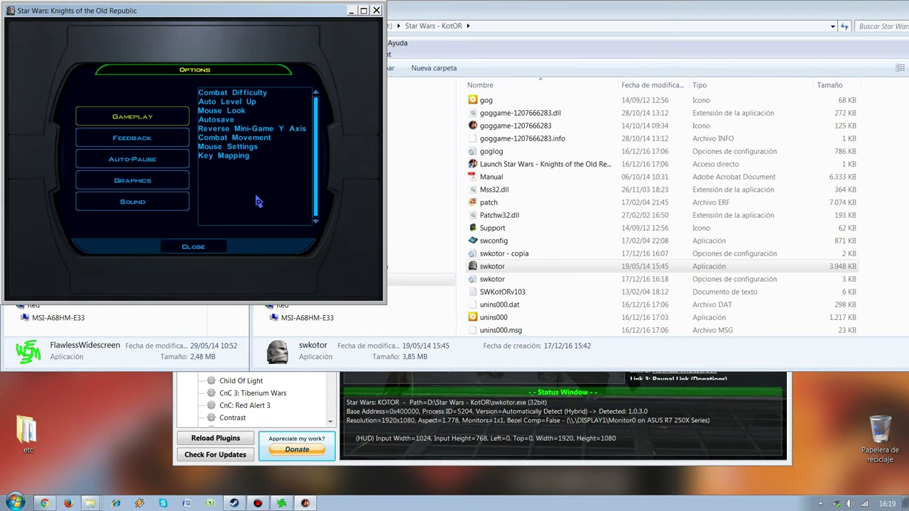
{"action": "left_click", "coordinate": [166, 186]}
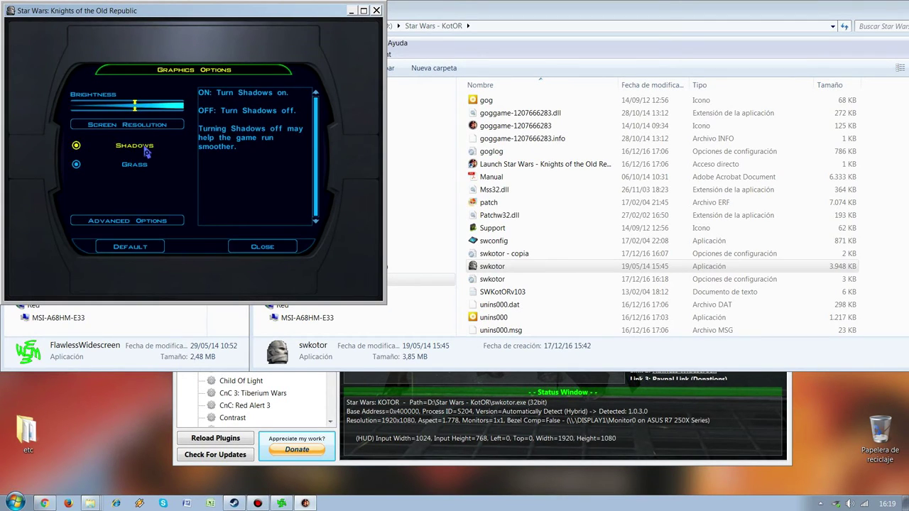
{"action": "left_click", "coordinate": [150, 125]}
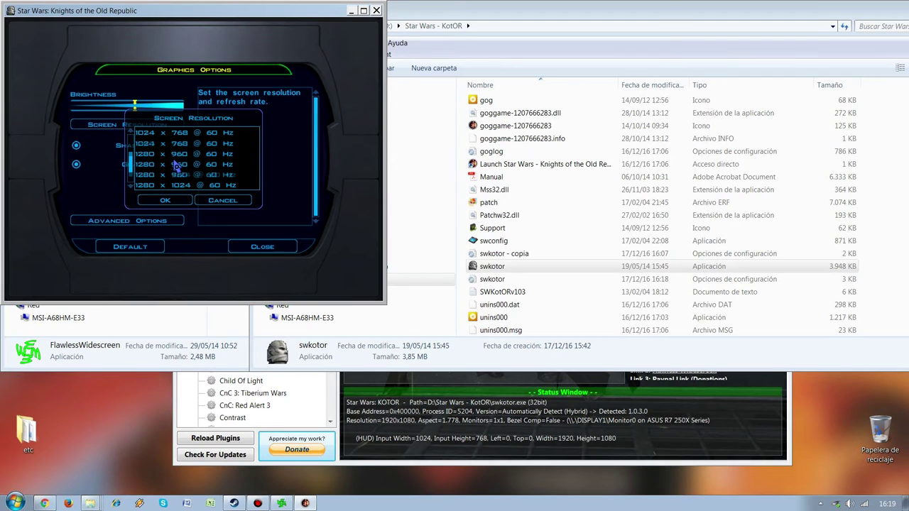
{"action": "scroll", "coordinate": [177, 163], "scroll_direction": "up", "scroll_amount": 5}
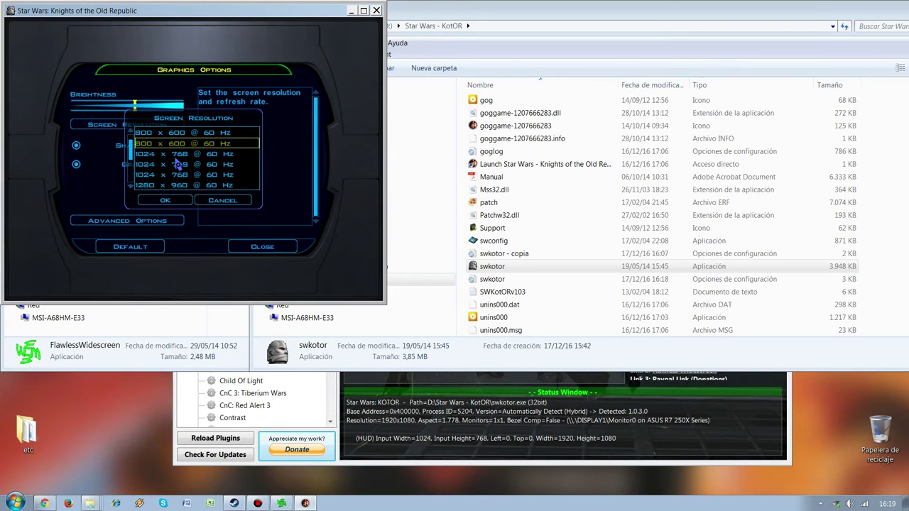
{"action": "left_click", "coordinate": [226, 201]}
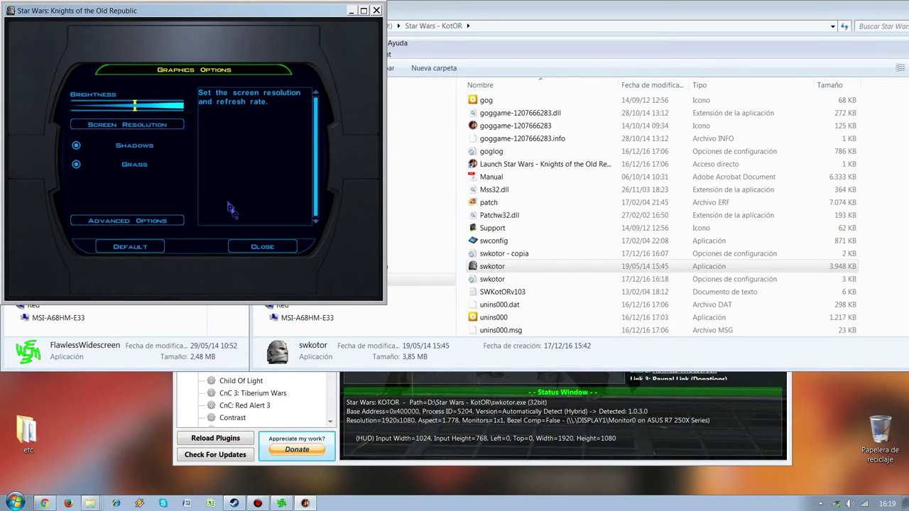
Leave the graphics and general options and quit the game
{"action": "left_click", "coordinate": [262, 248]}
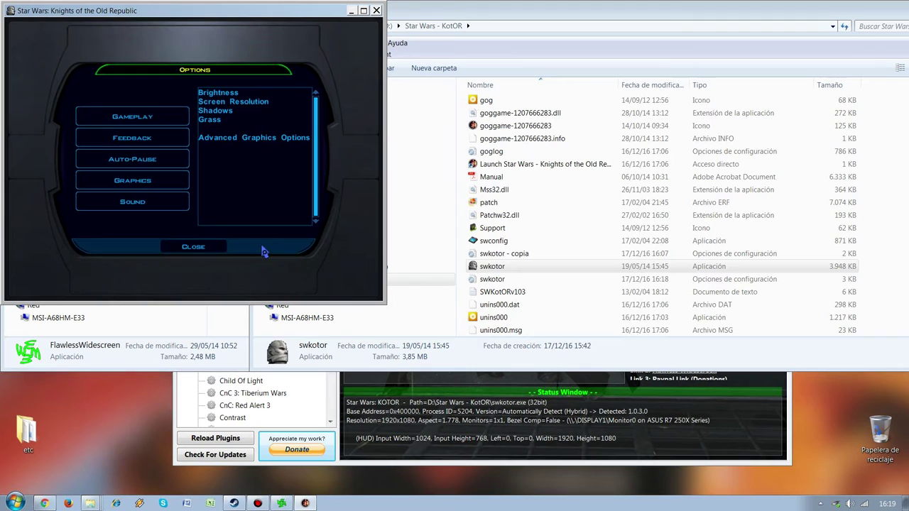
{"action": "left_click", "coordinate": [199, 249]}
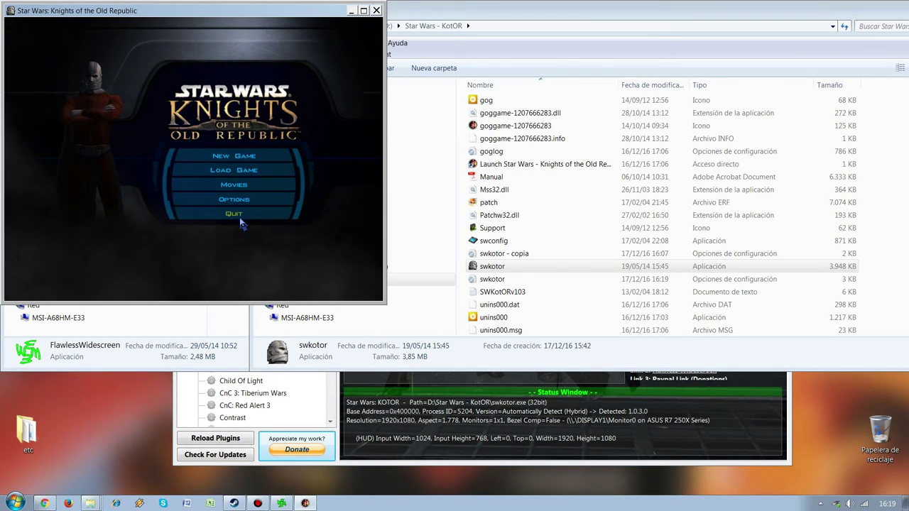
{"action": "left_click", "coordinate": [234, 214]}
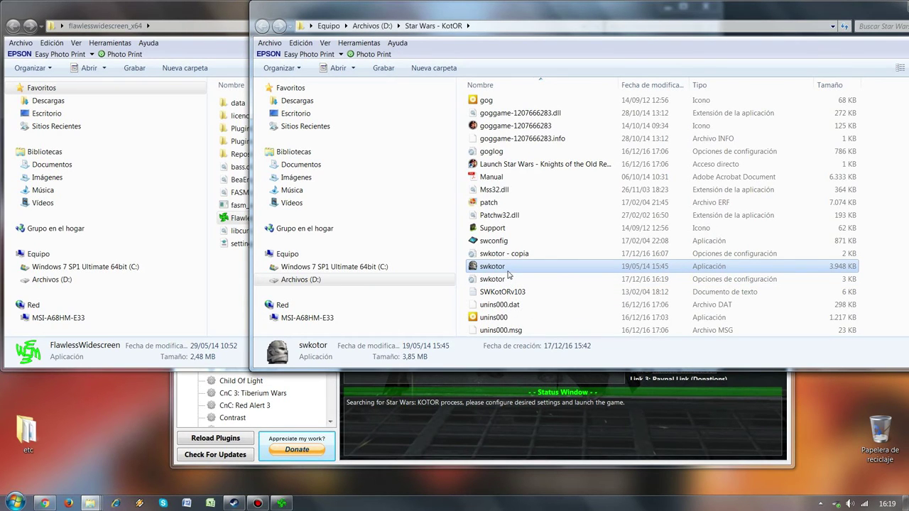
Relaunch swkotor and set the screen resolution to 1920 x 1080 @ 60 Hz in its graphics options
{"action": "double_click", "coordinate": [504, 266]}
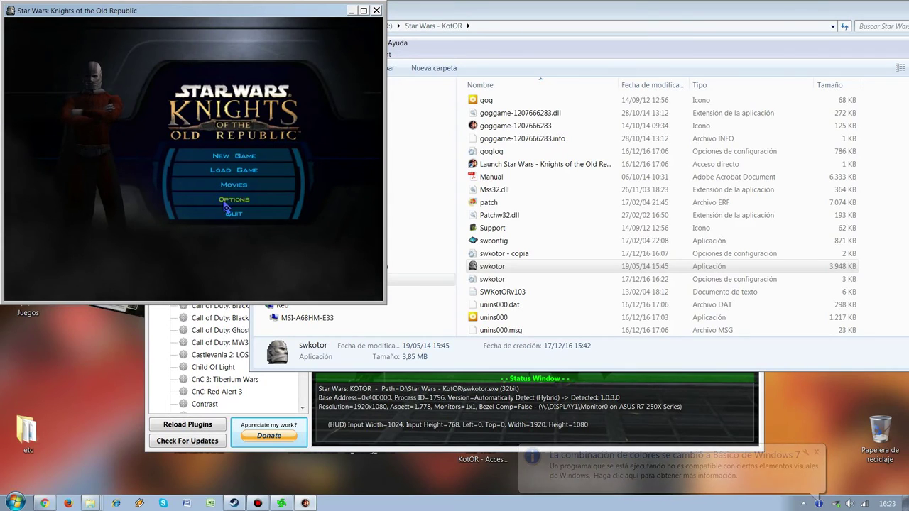
{"action": "left_click", "coordinate": [213, 199]}
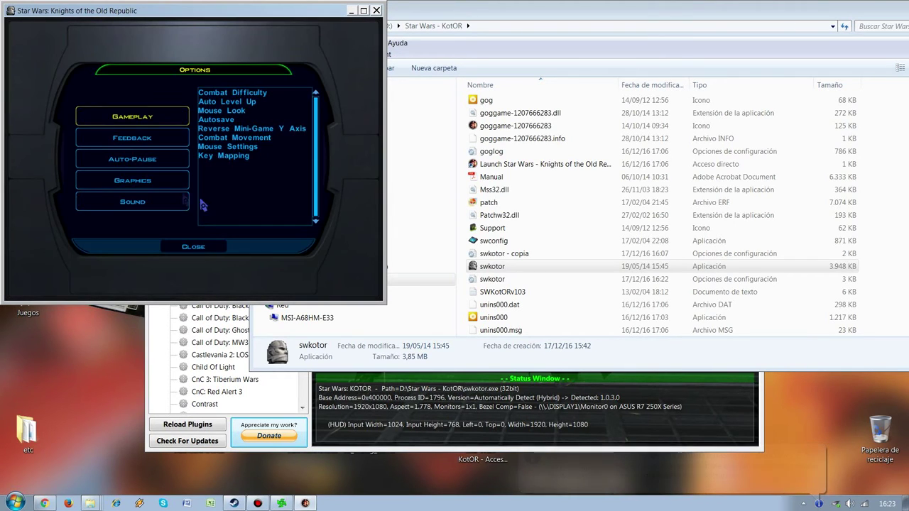
{"action": "left_click", "coordinate": [149, 186]}
{"action": "left_click", "coordinate": [142, 125]}
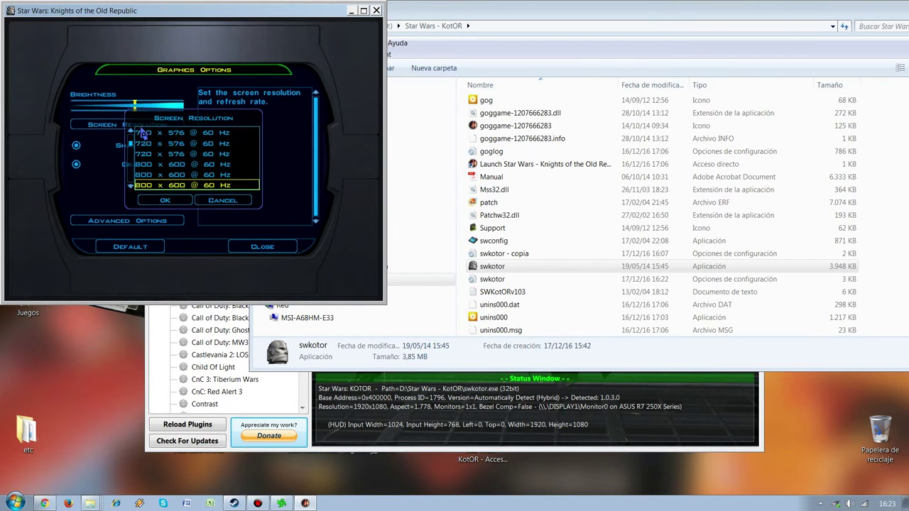
{"action": "scroll", "coordinate": [201, 164], "scroll_direction": "down", "scroll_amount": 8}
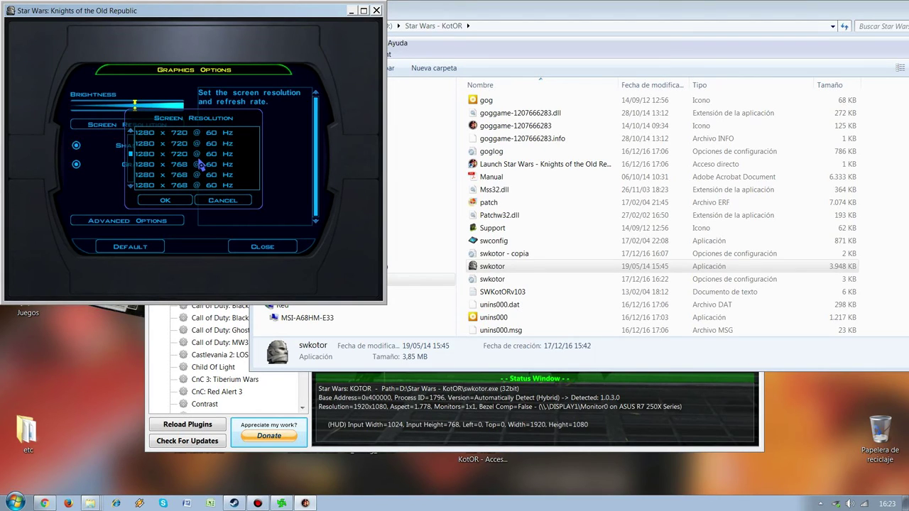
{"action": "scroll", "coordinate": [201, 164], "scroll_direction": "down", "scroll_amount": 10}
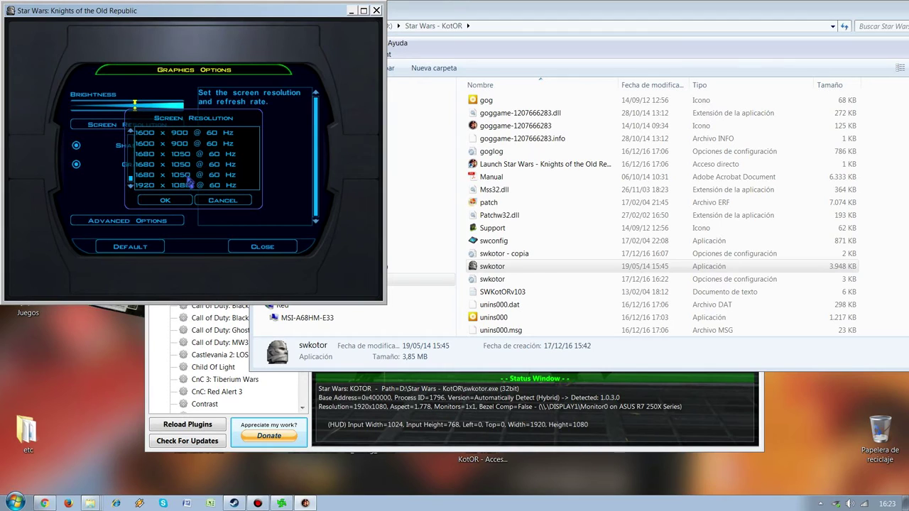
{"action": "left_click", "coordinate": [150, 186]}
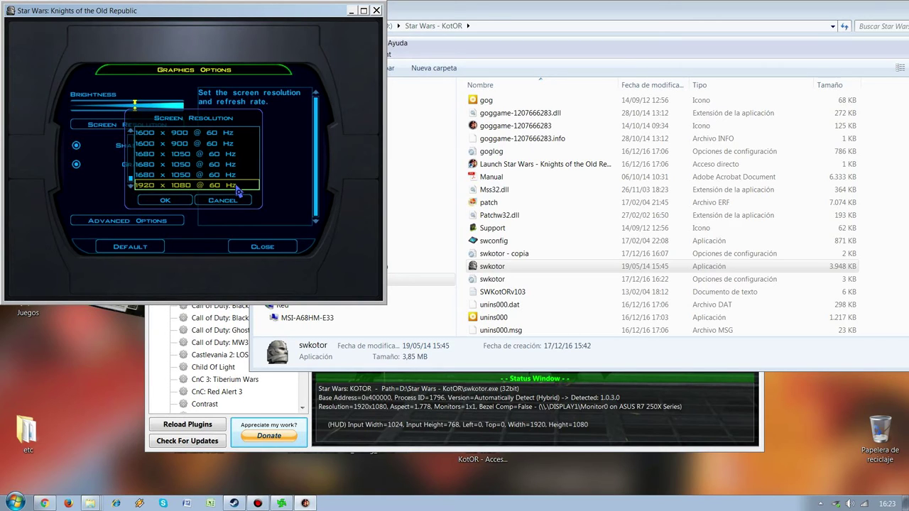
{"action": "left_click", "coordinate": [166, 202]}
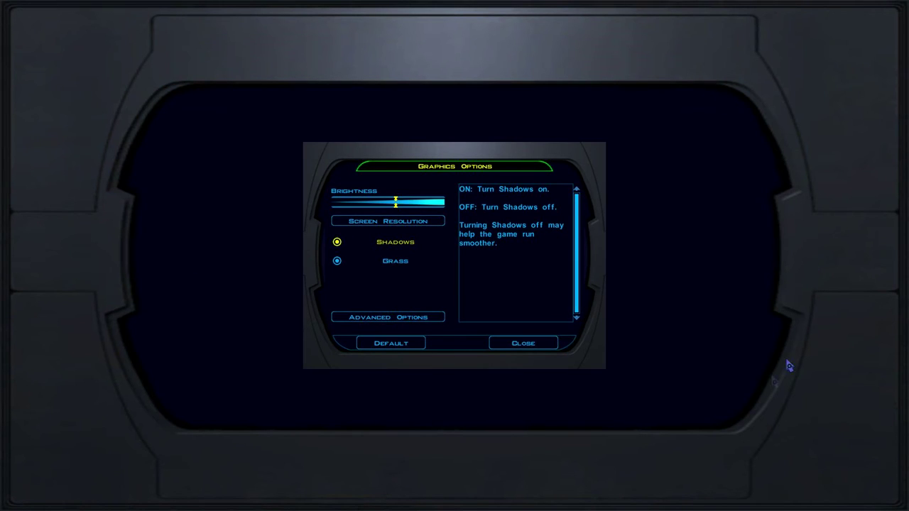
Close the graphics and general options and exit the game back to the desktop
{"action": "left_click", "coordinate": [525, 347]}
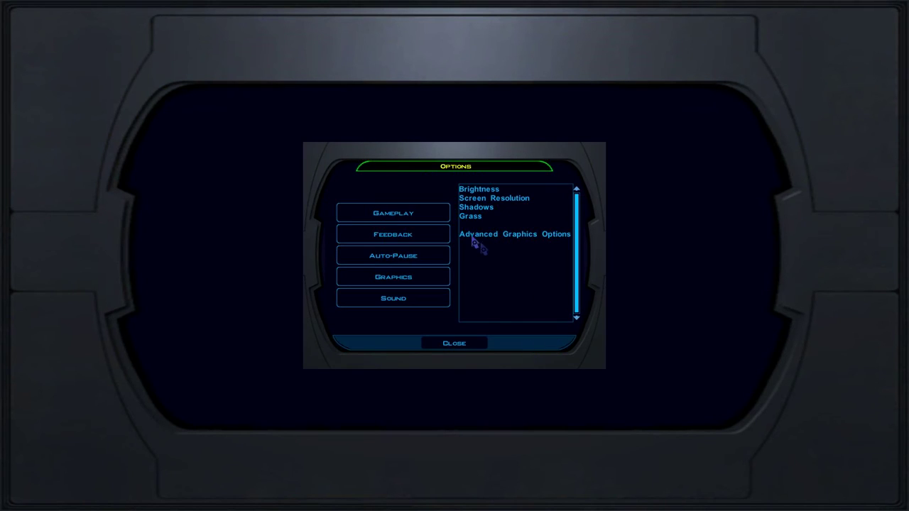
{"action": "left_click", "coordinate": [462, 351]}
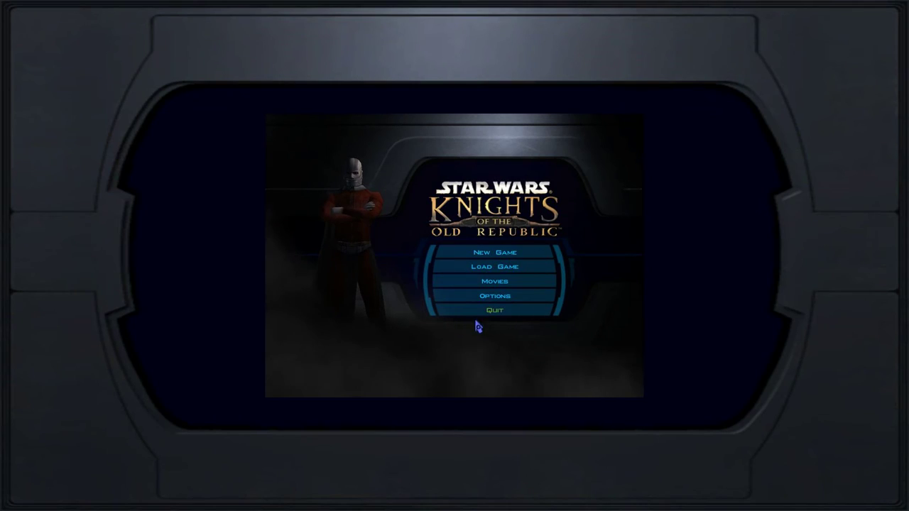
{"action": "left_click", "coordinate": [513, 328]}
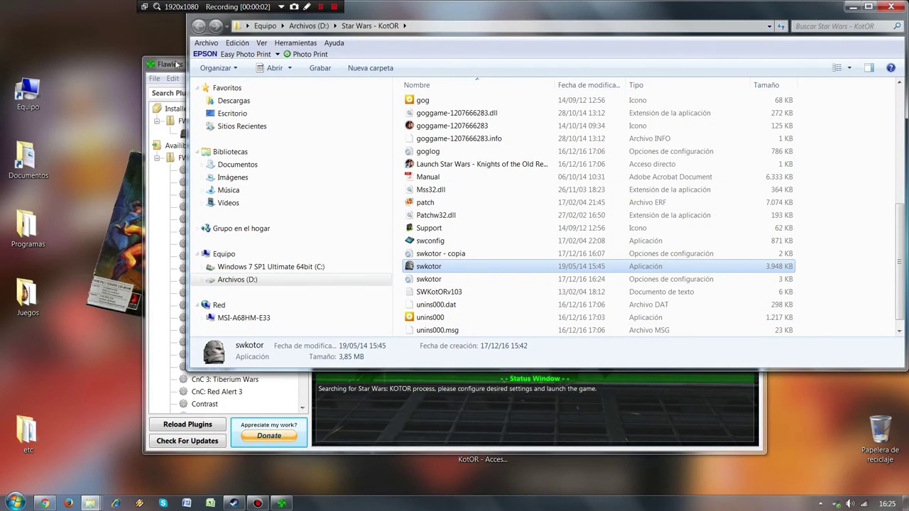
Minimize Flawless Widescreen, switch to Chrome, and review the improved Spanish KOTOR translation page down to its installation instructions
{"action": "left_click", "coordinate": [177, 64]}
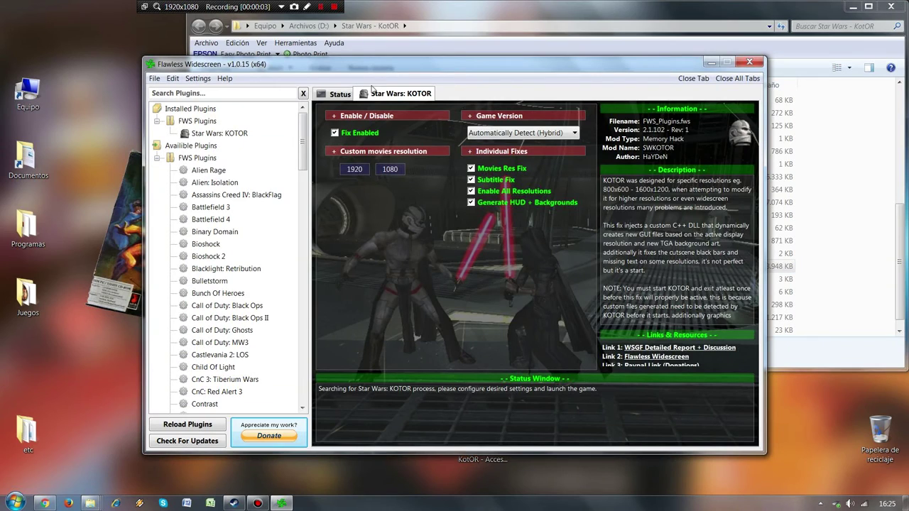
{"action": "left_click", "coordinate": [715, 64]}
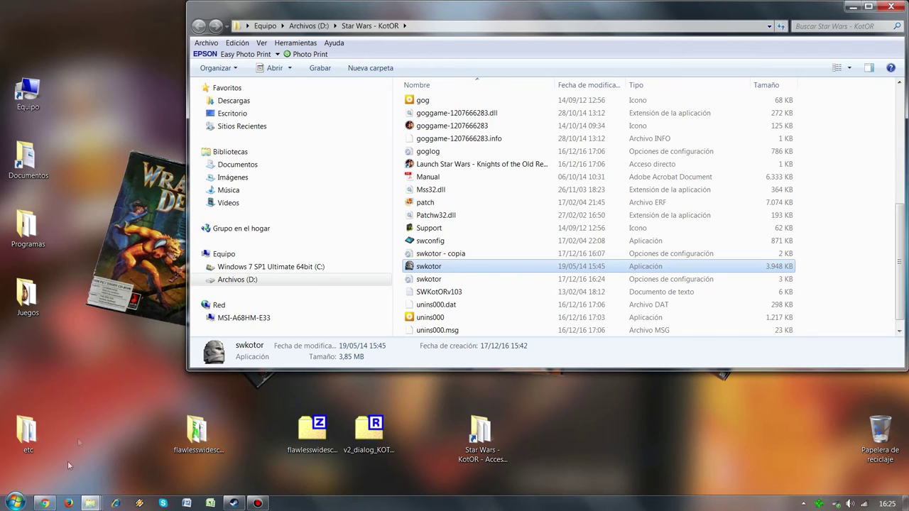
{"action": "left_click", "coordinate": [44, 504]}
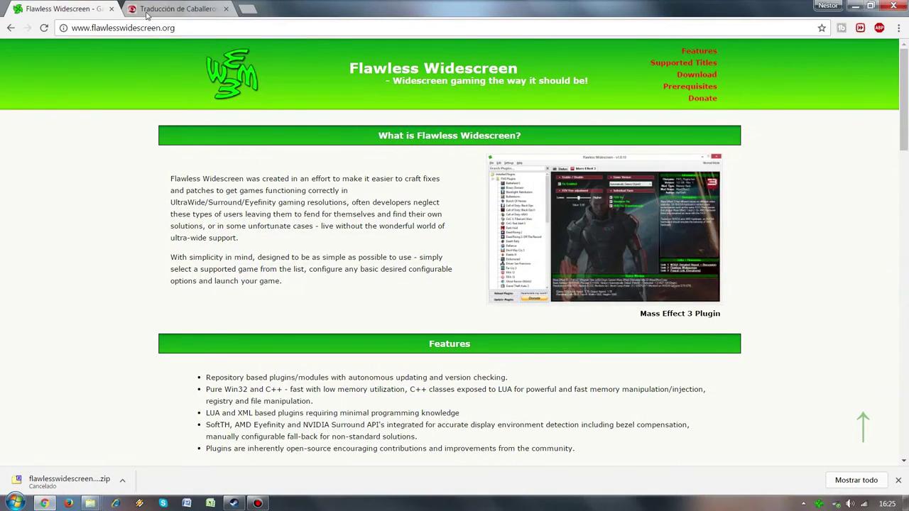
{"action": "left_click", "coordinate": [174, 10]}
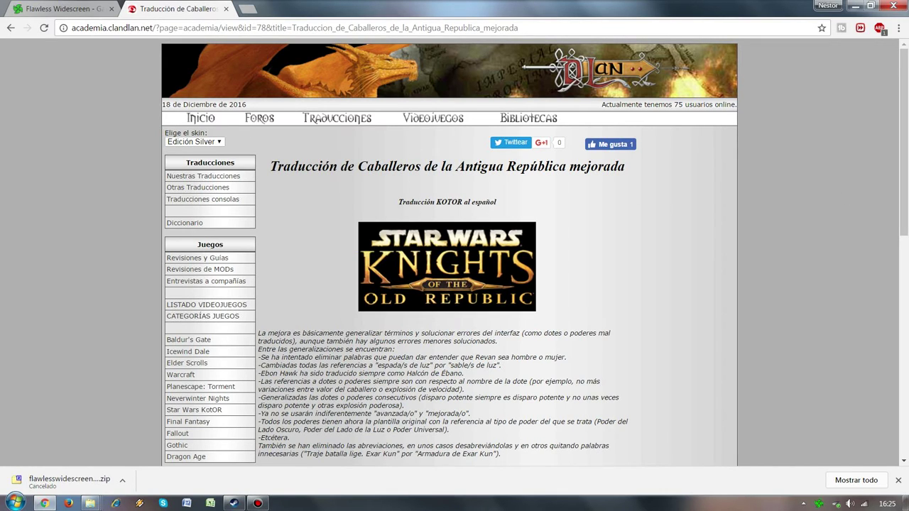
{"action": "scroll", "coordinate": [405, 251], "scroll_direction": "down", "scroll_amount": 3}
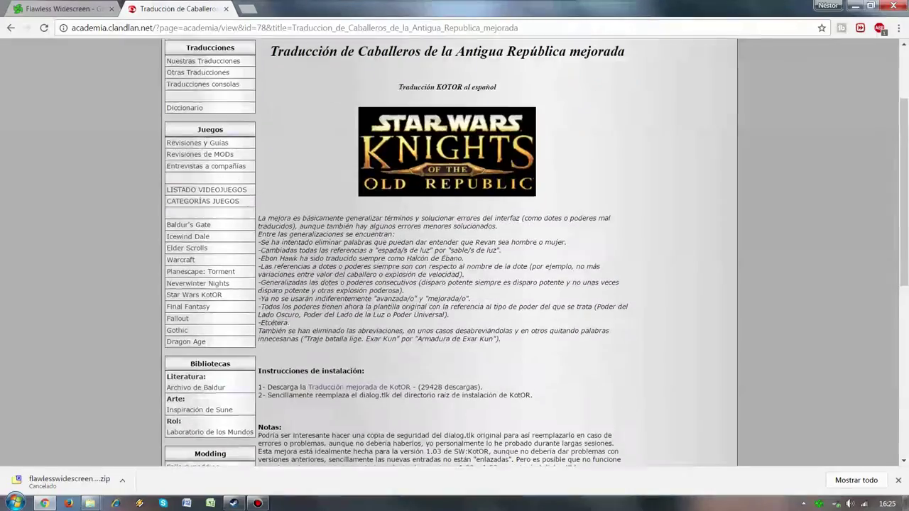
Review the translation page's address, installation instructions and notes about backing up dialog.tlk
{"action": "scroll", "coordinate": [258, 93], "scroll_direction": "up", "scroll_amount": 3}
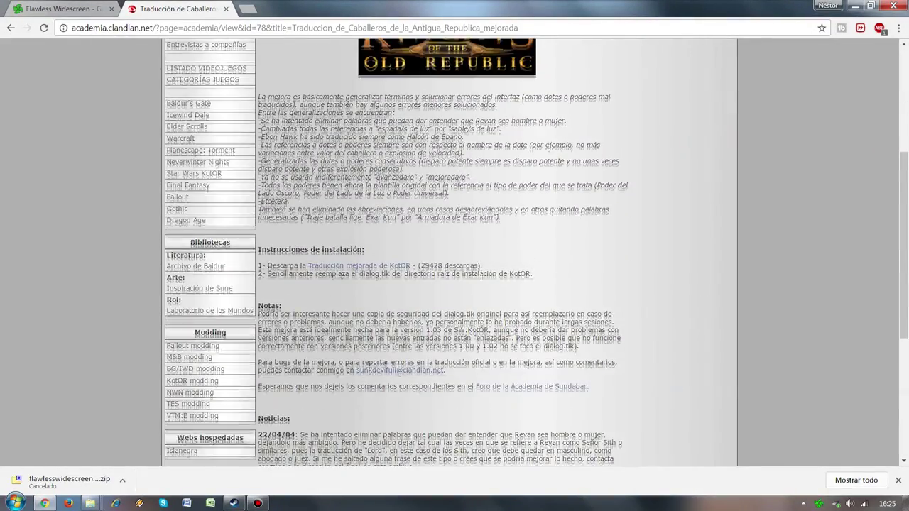
{"action": "left_click", "coordinate": [136, 30]}
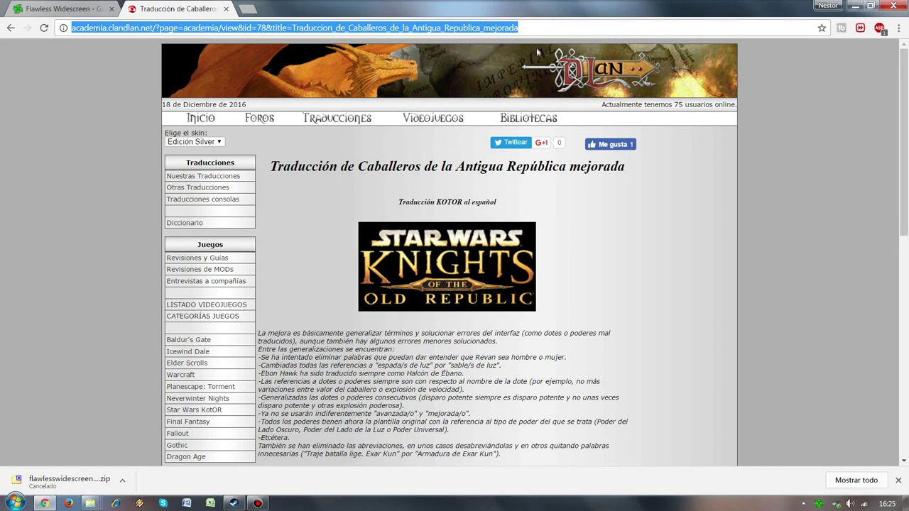
{"action": "scroll", "coordinate": [767, 197], "scroll_direction": "down", "scroll_amount": 3}
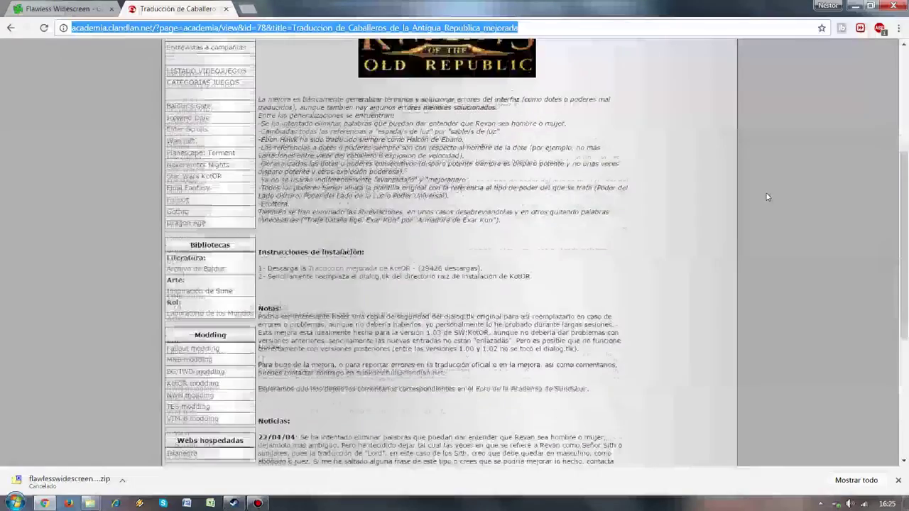
{"action": "scroll", "coordinate": [767, 197], "scroll_direction": "down", "scroll_amount": 2}
{"action": "scroll", "coordinate": [545, 218], "scroll_direction": "up", "scroll_amount": 2}
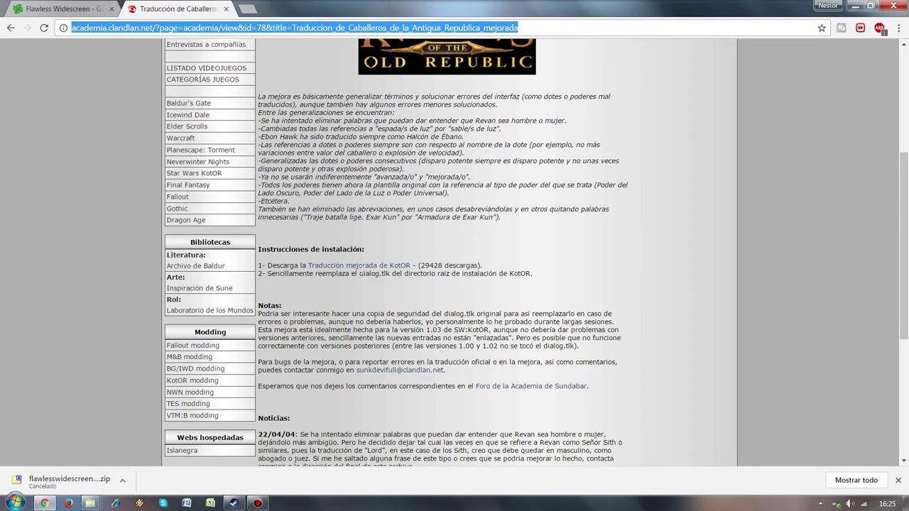
Request the download of v2_dialog_KOTOR_Mejorado_v103.rar by entering the CAPTCHA code, and cancel the transfer
{"action": "left_click", "coordinate": [359, 265]}
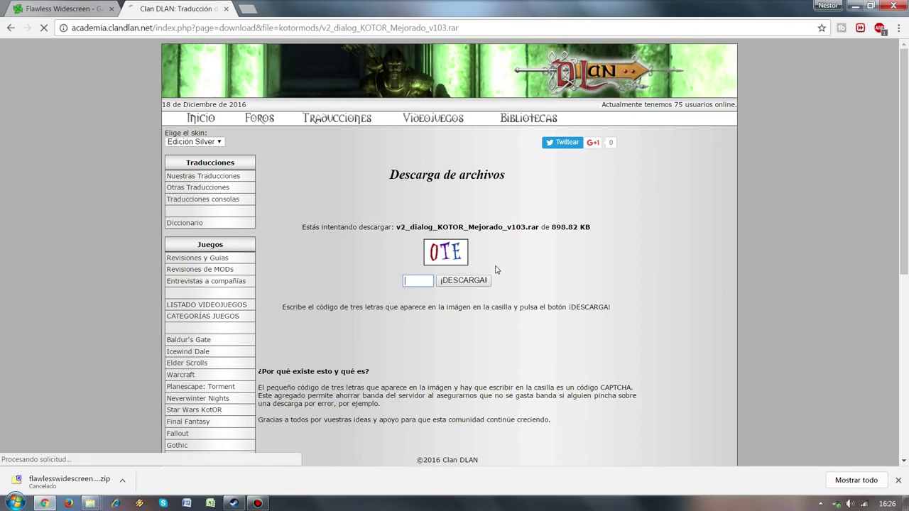
{"action": "type", "text": "o"}
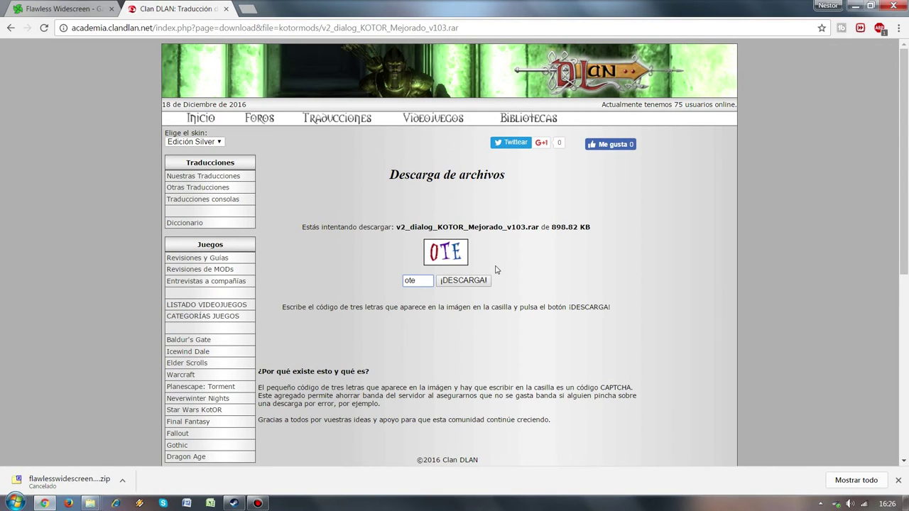
{"action": "type", "text": "te"}
{"action": "left_click", "coordinate": [455, 279]}
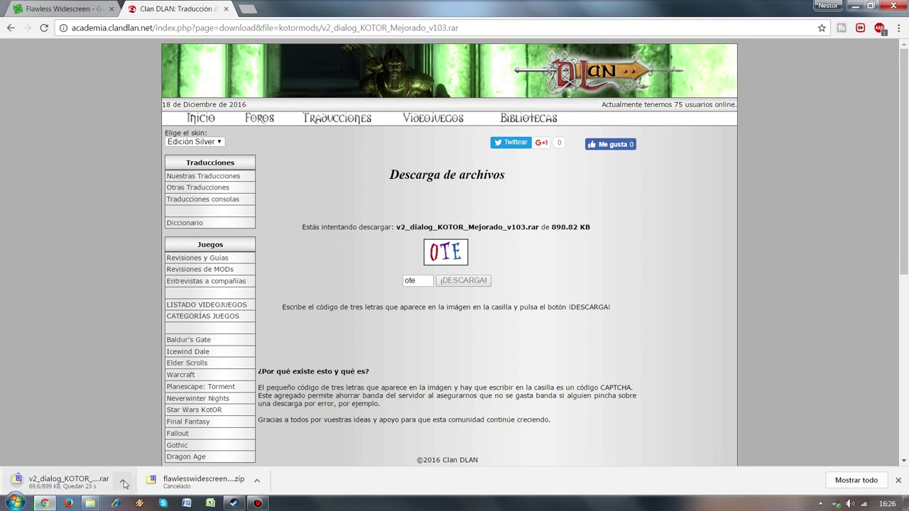
{"action": "left_click", "coordinate": [123, 483]}
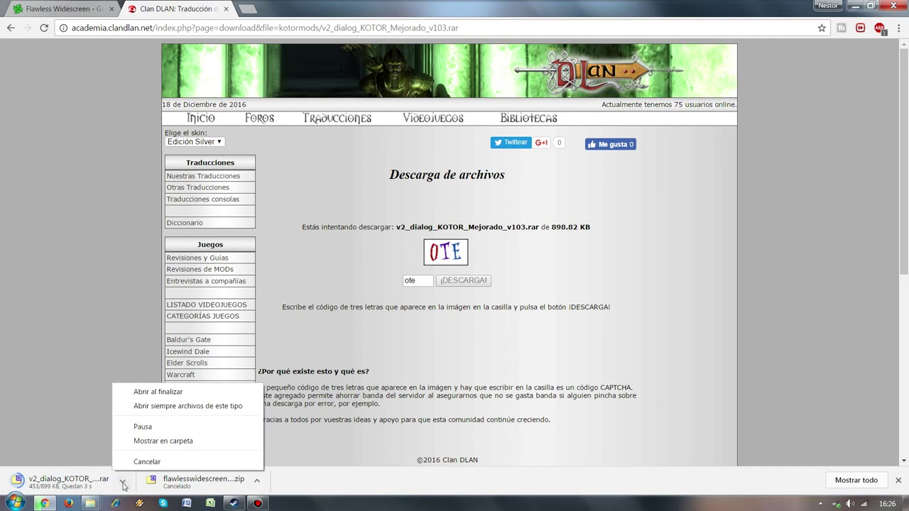
{"action": "left_click", "coordinate": [144, 460]}
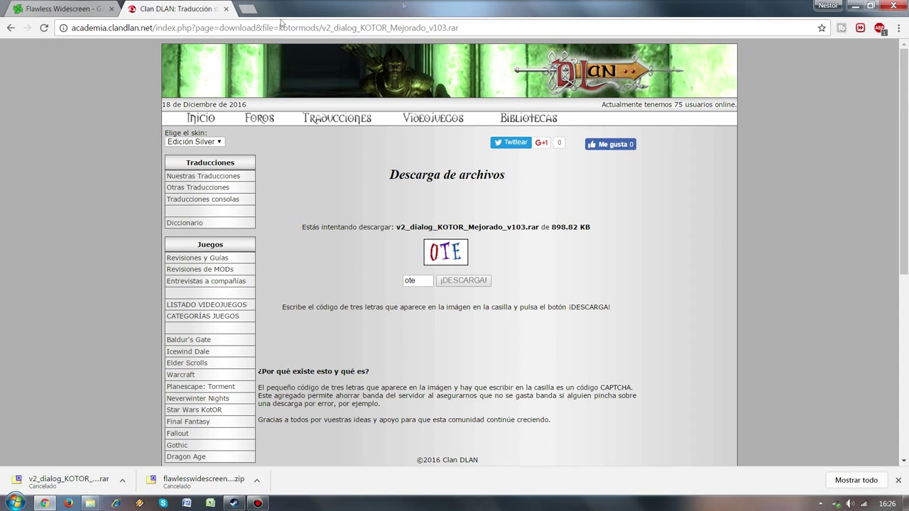
Minimize Chrome, extract dialog.tlk from the v2_dialog_KOTOR_Mejorado_v103 archive to the desktop, and close the archive
{"action": "left_click", "coordinate": [855, 6]}
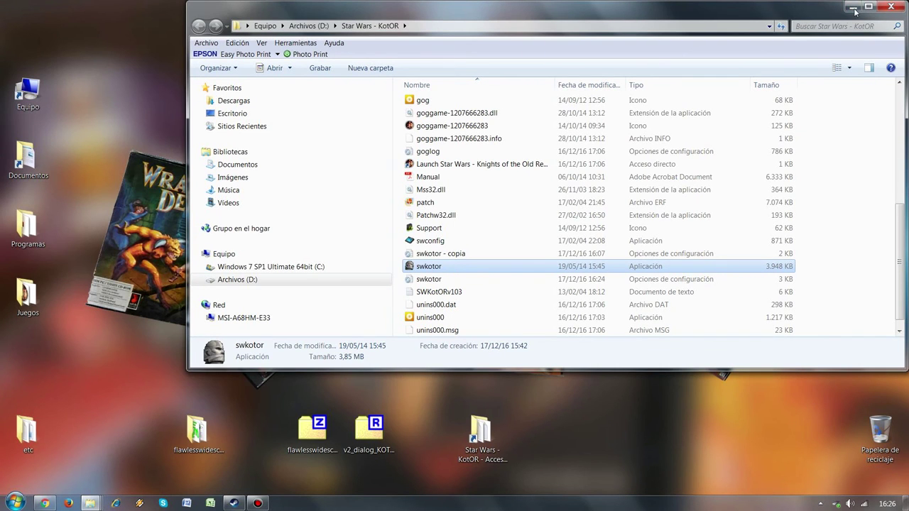
{"action": "left_click_drag", "start_coordinate": [838, 10], "coordinate": [843, 10]}
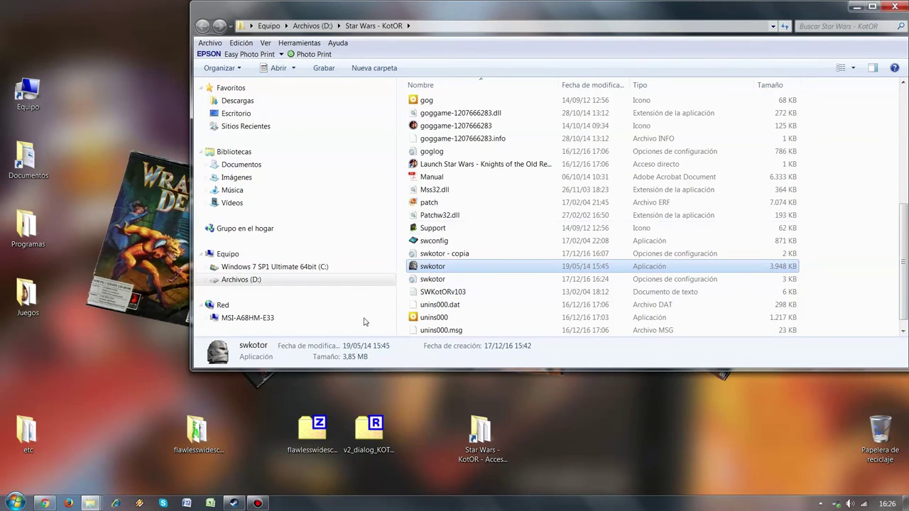
{"action": "left_click", "coordinate": [373, 440]}
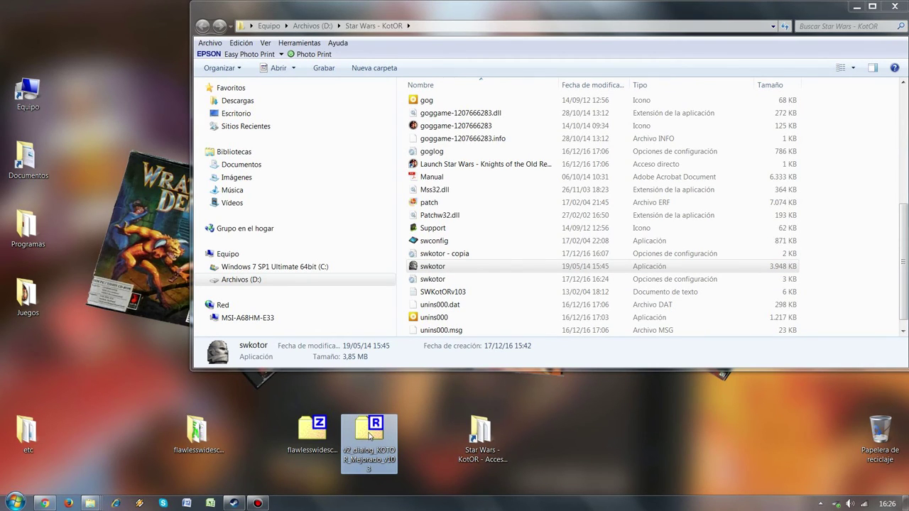
{"action": "double_click", "coordinate": [370, 433]}
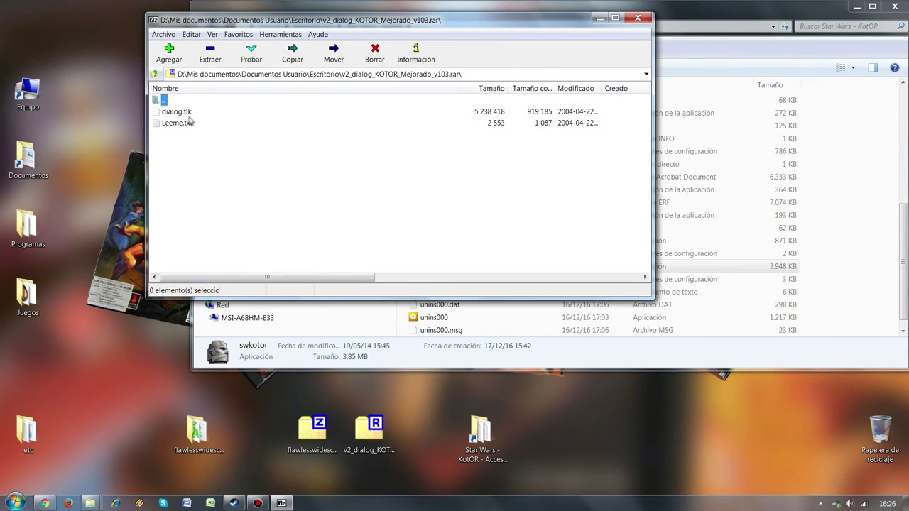
{"action": "left_click", "coordinate": [189, 115]}
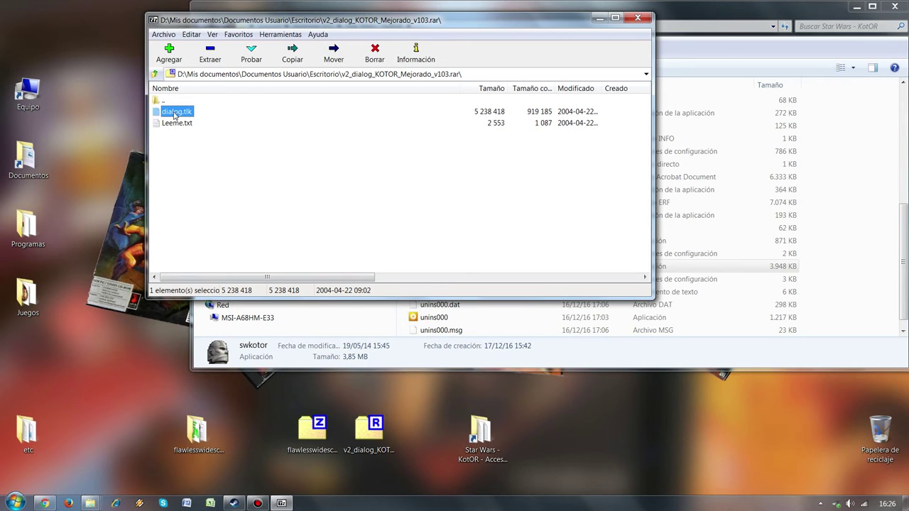
{"action": "left_click_drag", "start_coordinate": [397, 412], "coordinate": [410, 429]}
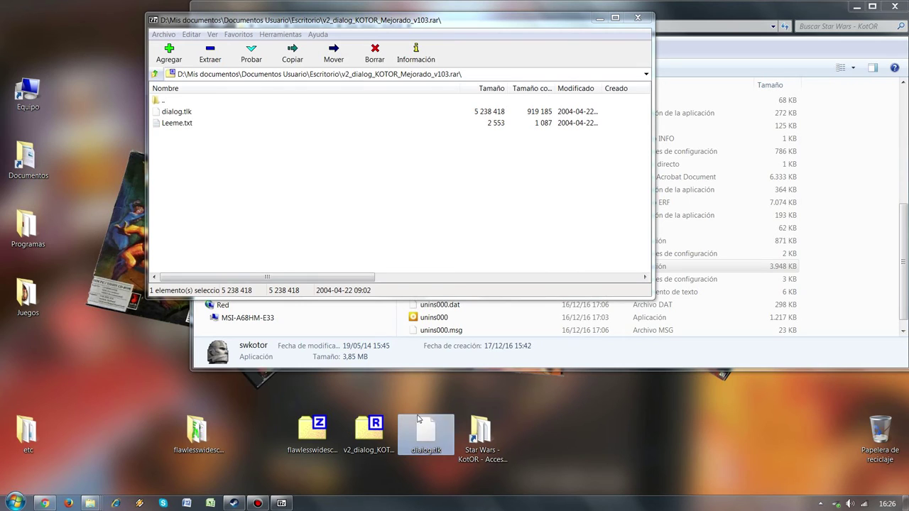
{"action": "left_click", "coordinate": [638, 18]}
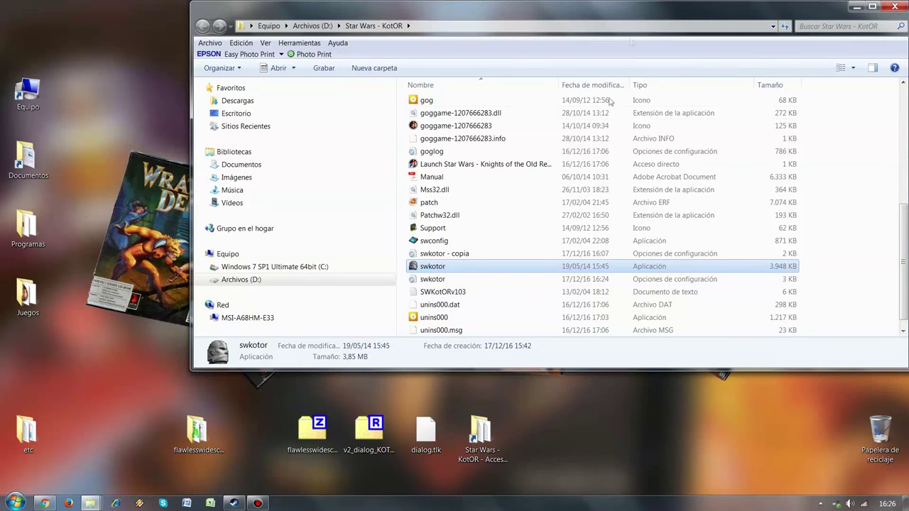
Make a backup copy of the original dialog.tlk inside the Star Wars - KotOR folder
{"action": "left_click", "coordinate": [440, 436]}
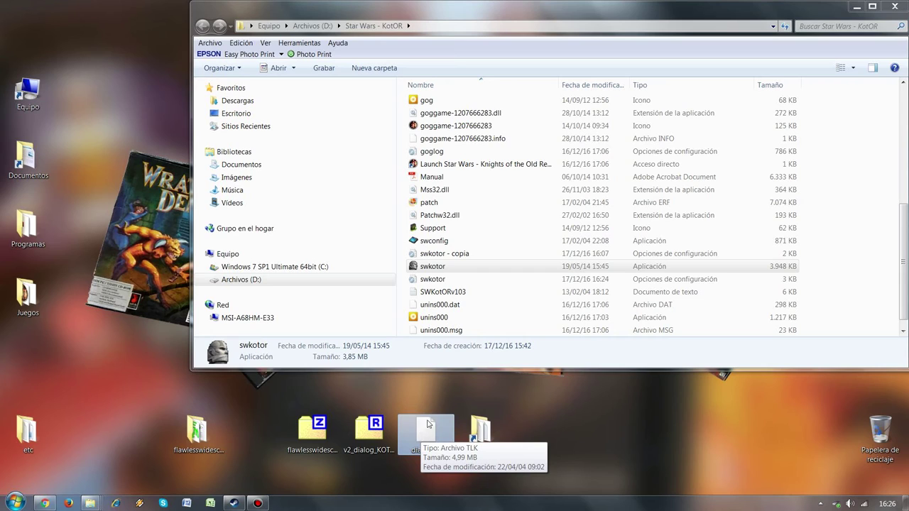
{"action": "left_click", "coordinate": [463, 219]}
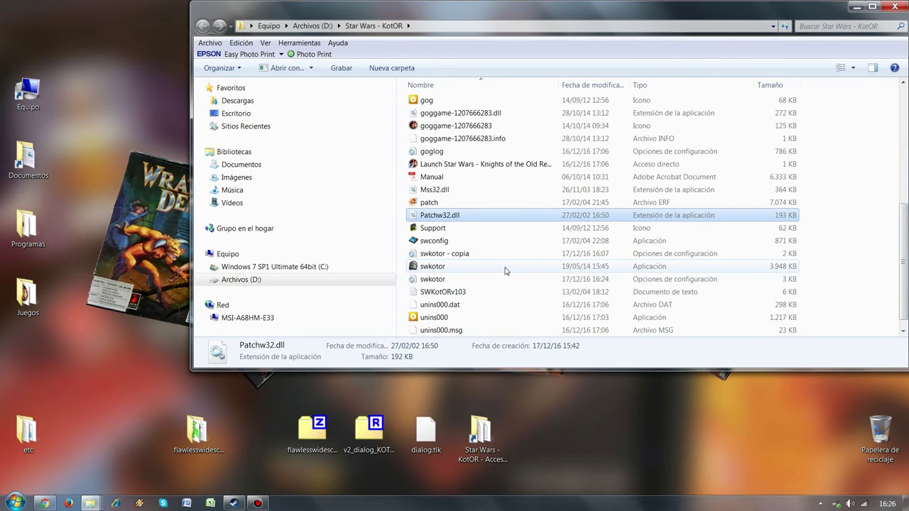
{"action": "scroll", "coordinate": [504, 271], "scroll_direction": "up", "scroll_amount": 3}
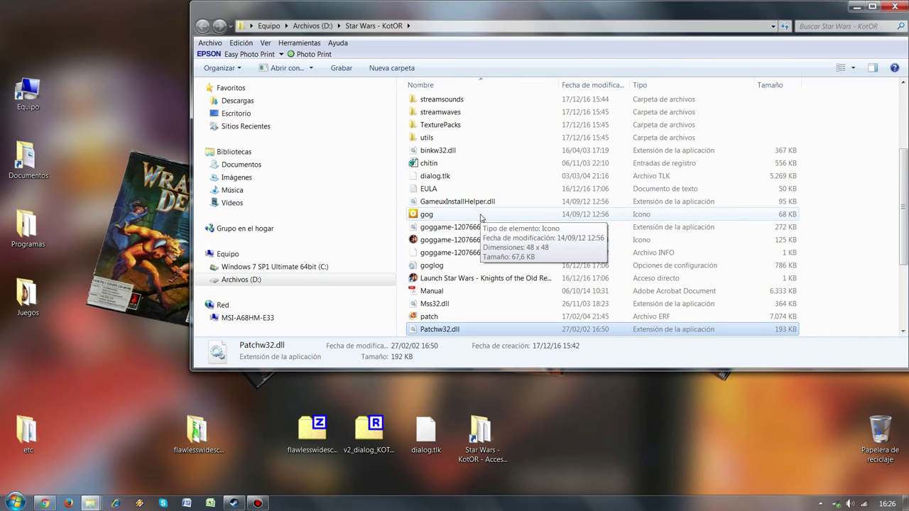
{"action": "left_click", "coordinate": [445, 179]}
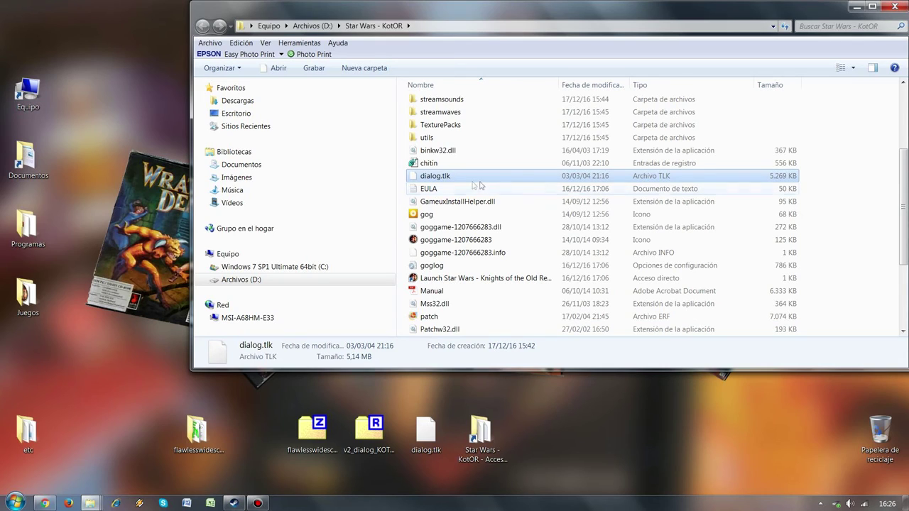
{"action": "left_click", "coordinate": [245, 45]}
{"action": "left_click", "coordinate": [266, 83]}
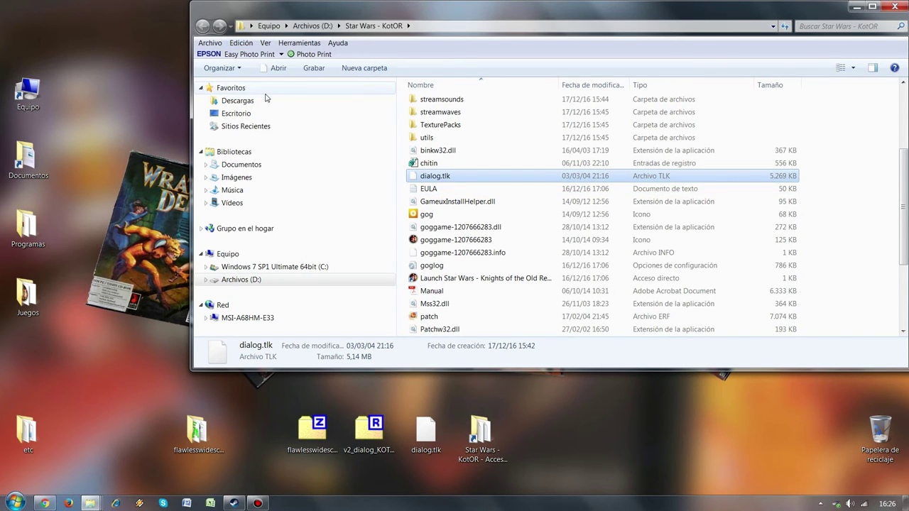
{"action": "left_click", "coordinate": [241, 42]}
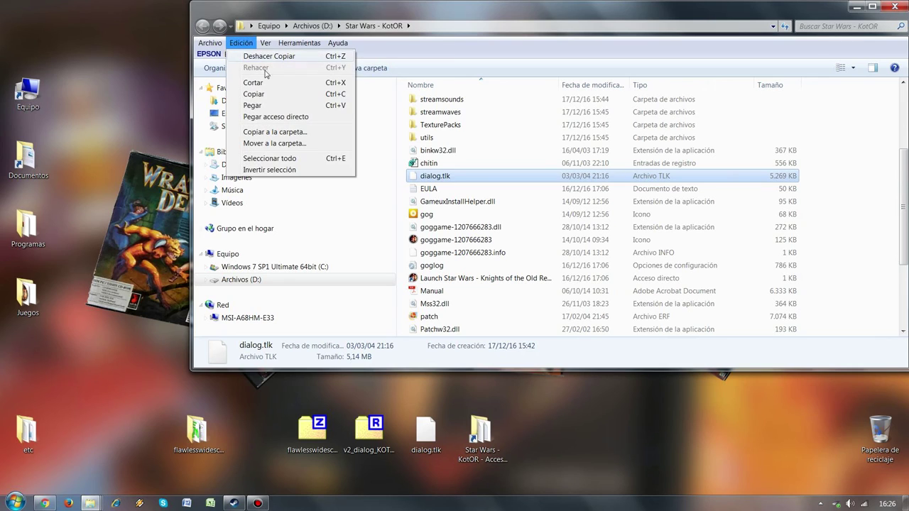
{"action": "left_click", "coordinate": [264, 105]}
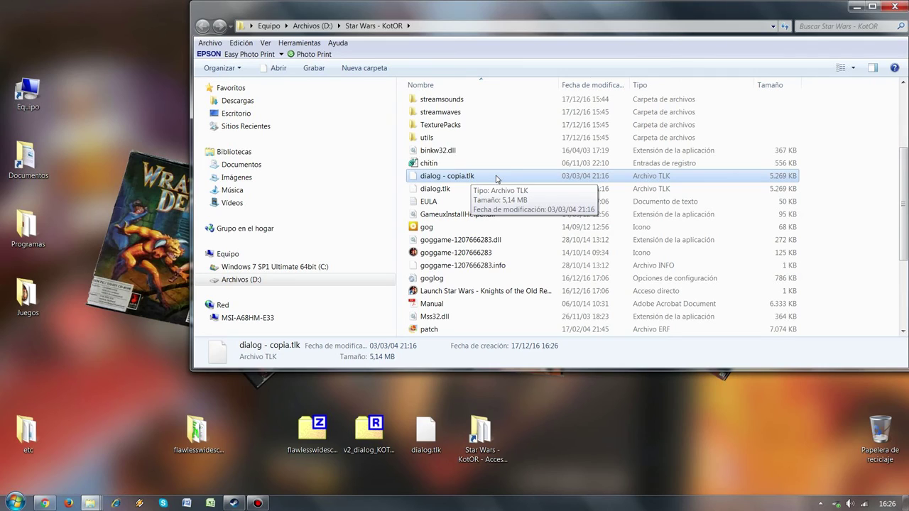
Move the desktop dialog.tlk into the Star Wars - KotOR folder, replacing the existing dialog.tlk
{"action": "left_click", "coordinate": [442, 190]}
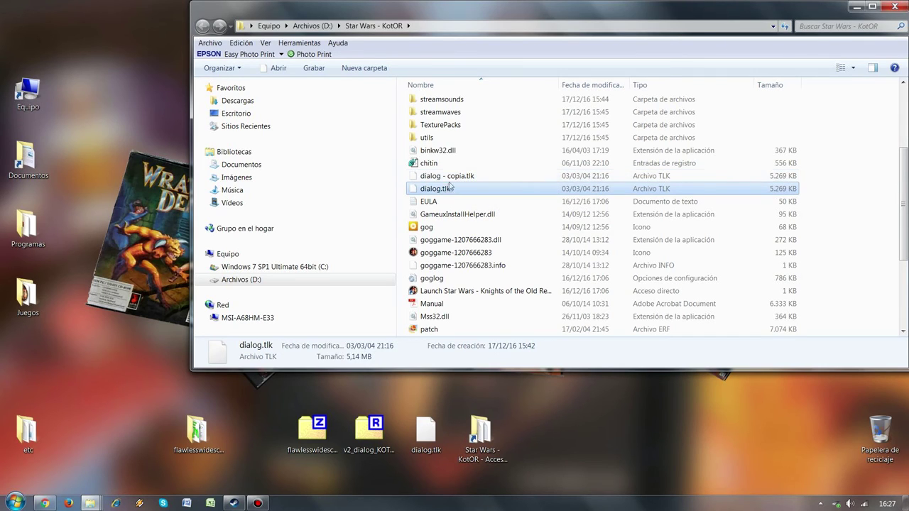
{"action": "left_click", "coordinate": [456, 177]}
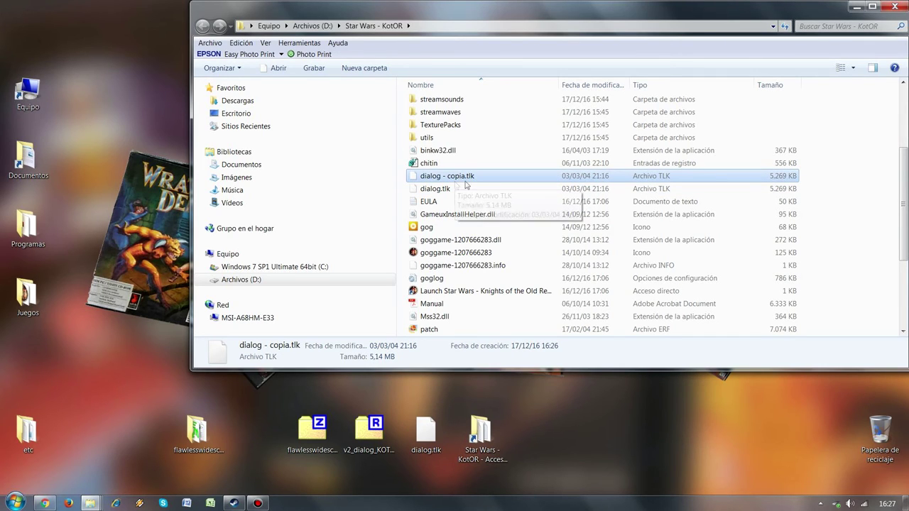
{"action": "left_click", "coordinate": [444, 190]}
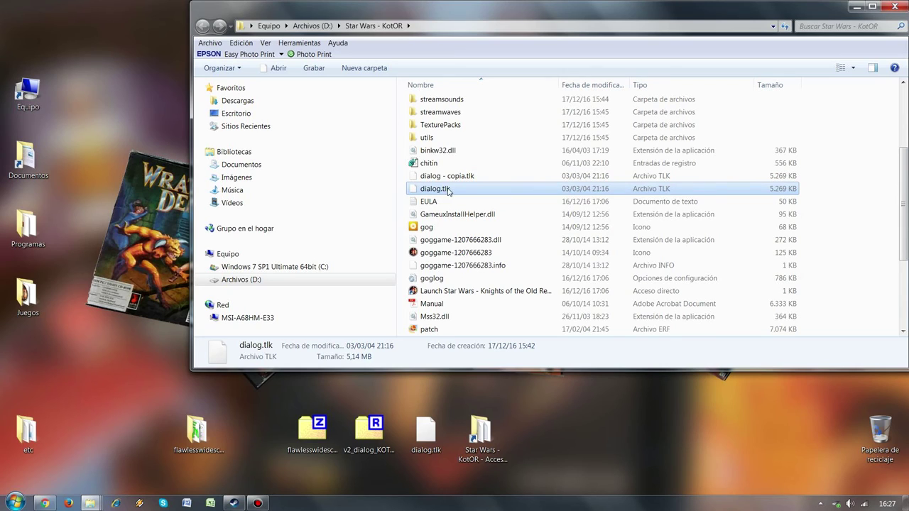
{"action": "left_click", "coordinate": [452, 178]}
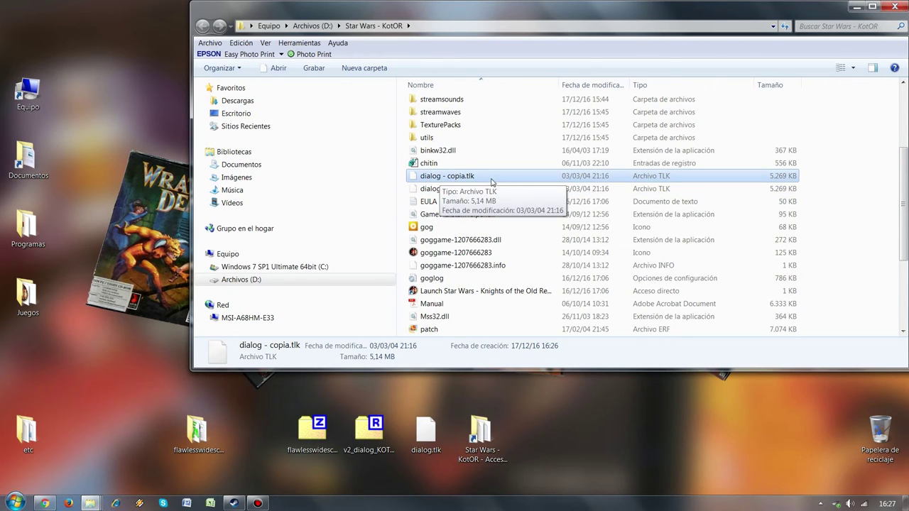
{"action": "left_click", "coordinate": [425, 439]}
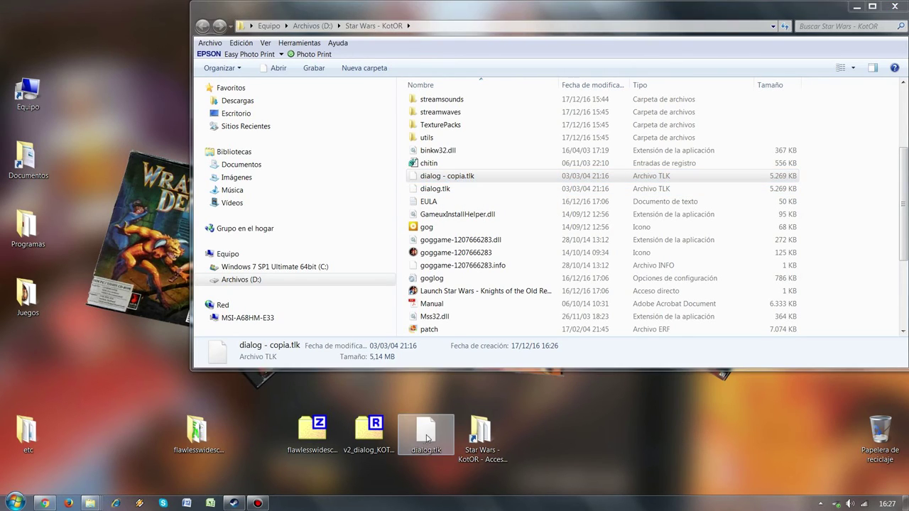
{"action": "left_click_drag", "start_coordinate": [424, 441], "coordinate": [507, 199]}
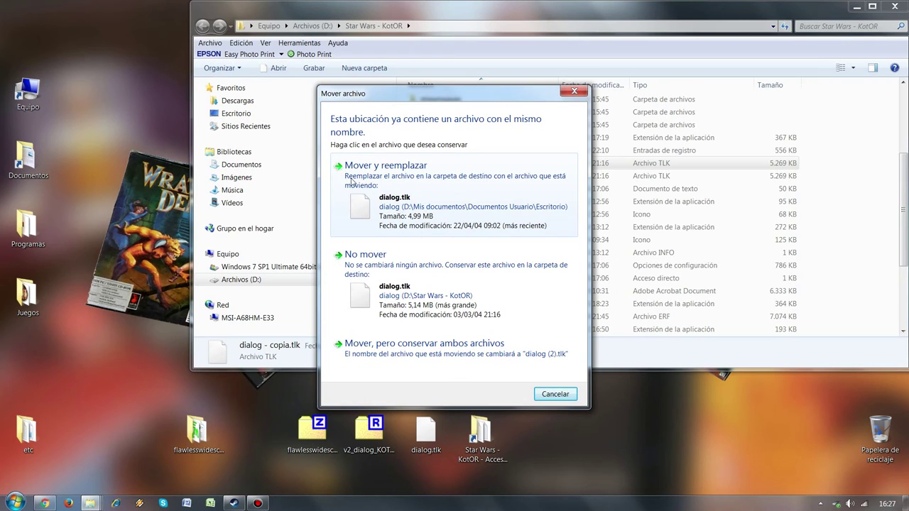
{"action": "left_click", "coordinate": [385, 211]}
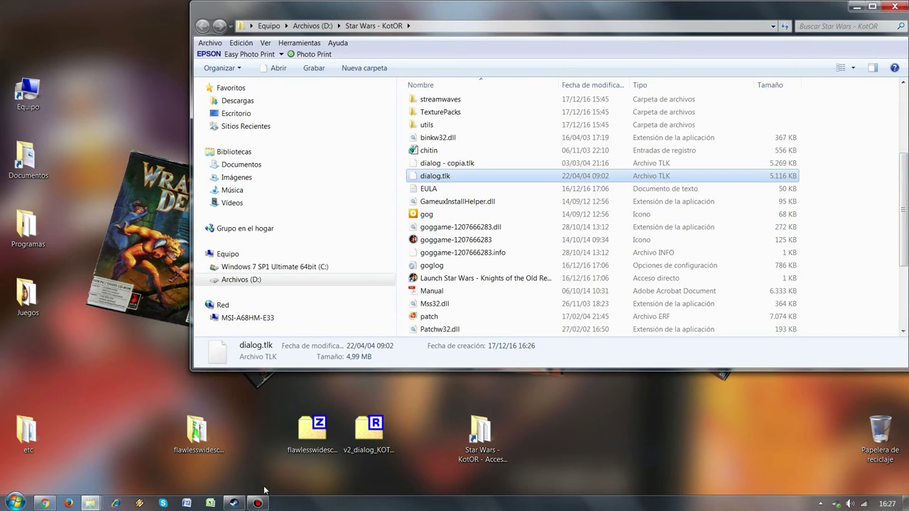
Launch the game, check the screen resolution list in its graphics options, and cancel the list
{"action": "left_click", "coordinate": [487, 277]}
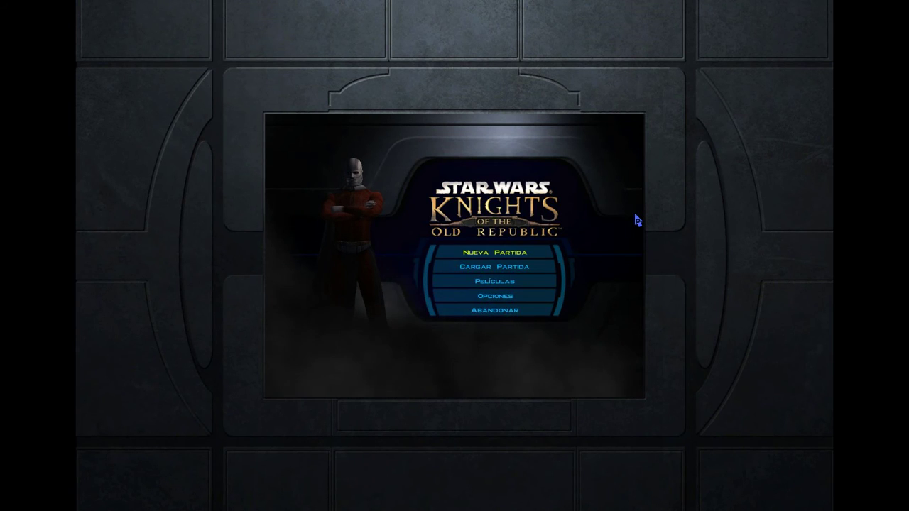
{"action": "left_click", "coordinate": [498, 301]}
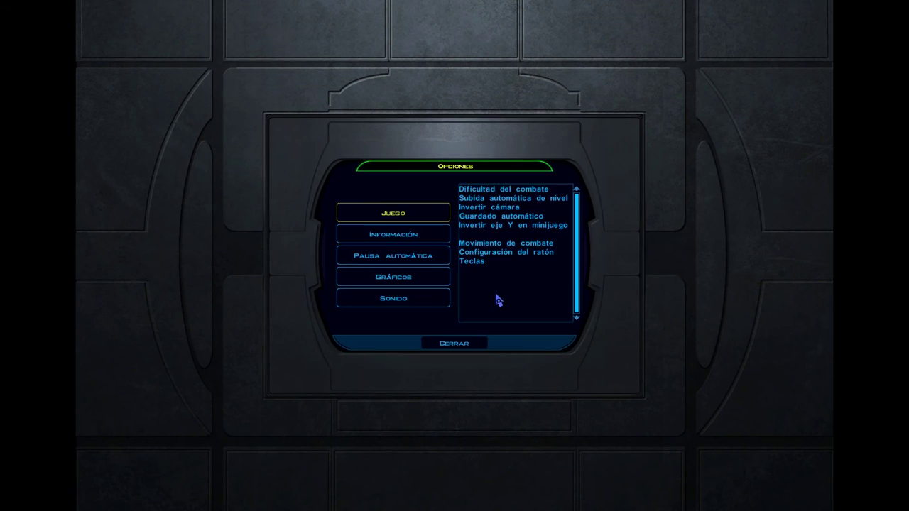
{"action": "left_click", "coordinate": [412, 280]}
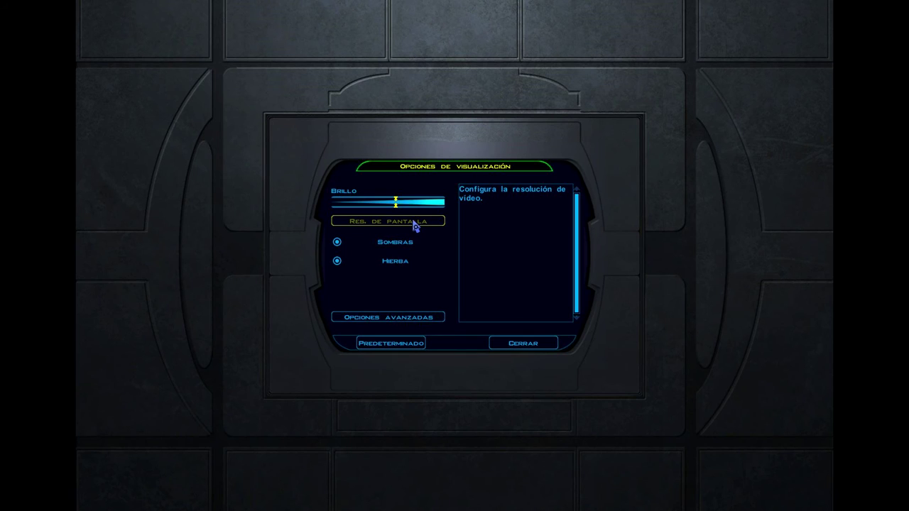
{"action": "left_click", "coordinate": [412, 223]}
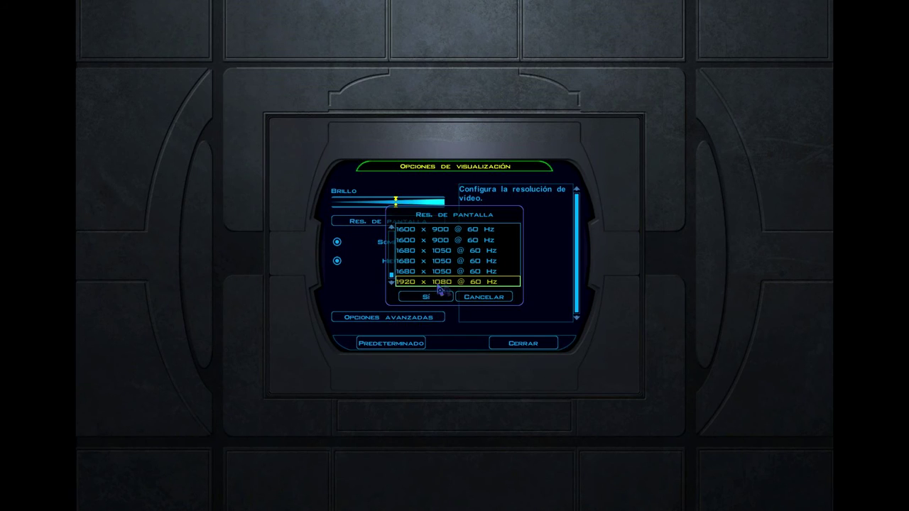
{"action": "left_click", "coordinate": [493, 298]}
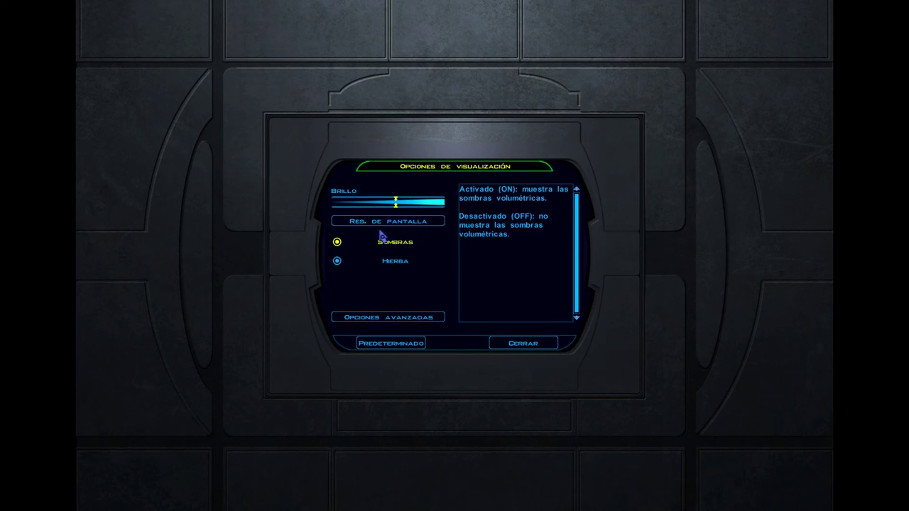
Leave the game options and start a new game with a male Explorador, using the quick character template (Personaje Rápido)
{"action": "left_click", "coordinate": [533, 345]}
{"action": "left_click", "coordinate": [453, 343]}
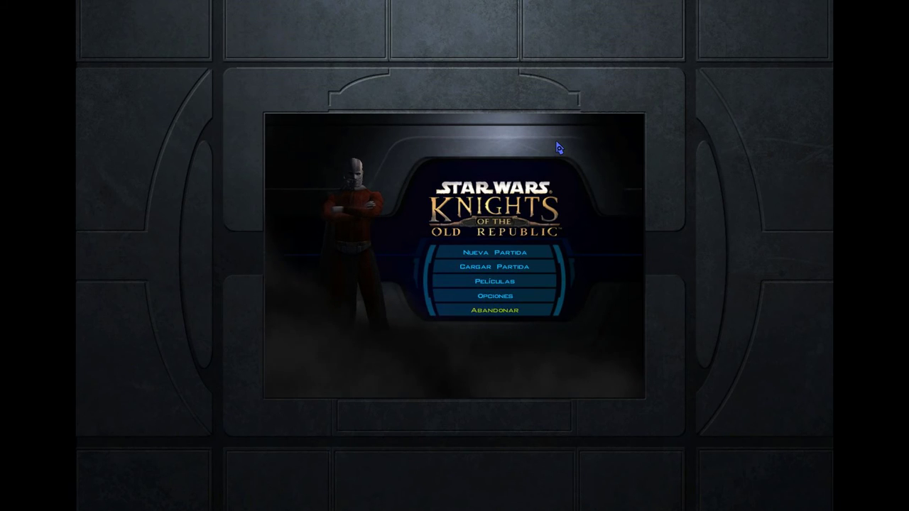
{"action": "left_click", "coordinate": [499, 257]}
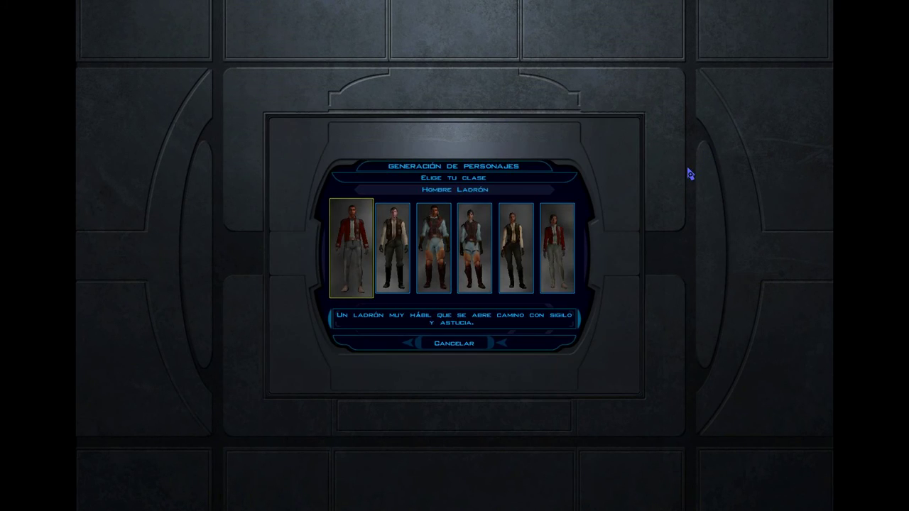
{"action": "left_click", "coordinate": [389, 254]}
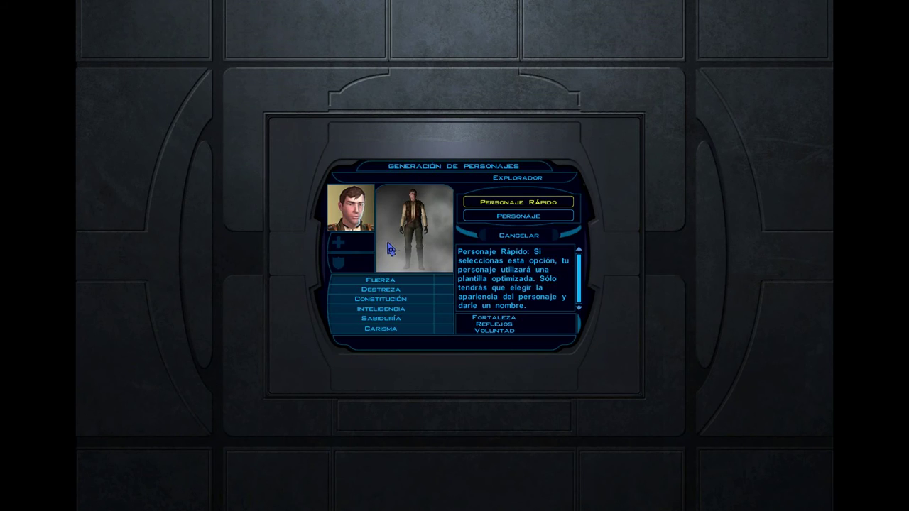
{"action": "left_click", "coordinate": [517, 204]}
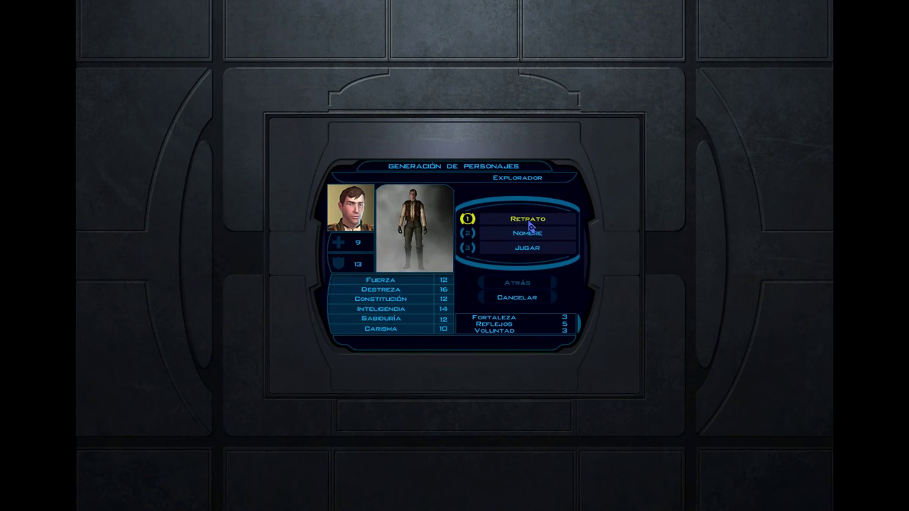
Change the character's portrait to the man with short black hair and accept it
{"action": "left_click", "coordinate": [528, 221]}
{"action": "left_click", "coordinate": [566, 261]}
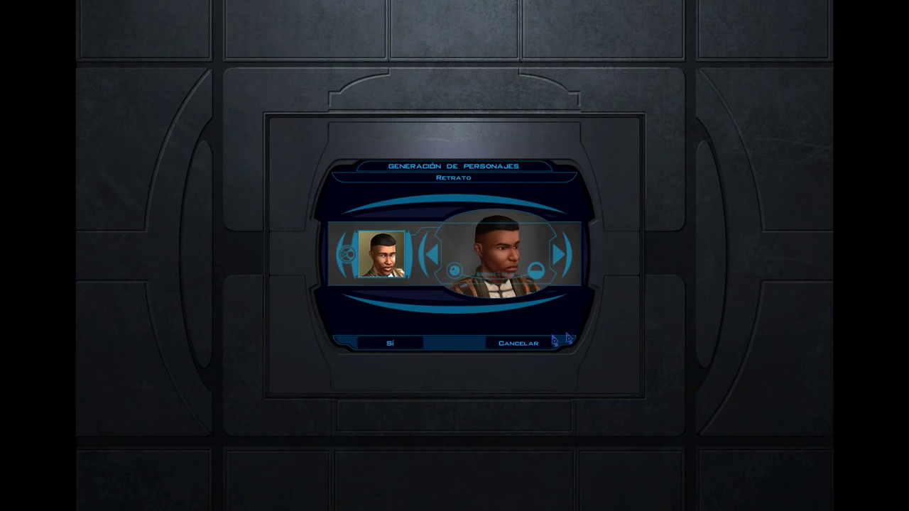
{"action": "left_click", "coordinate": [417, 346]}
Give the character a randomly generated name and start playing the new game
{"action": "left_click", "coordinate": [518, 237]}
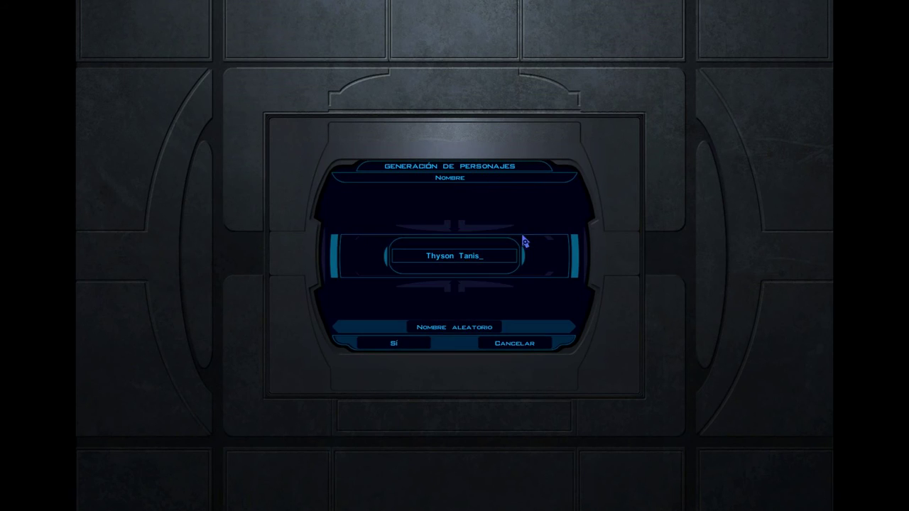
{"action": "left_click", "coordinate": [445, 328]}
{"action": "left_click", "coordinate": [395, 344]}
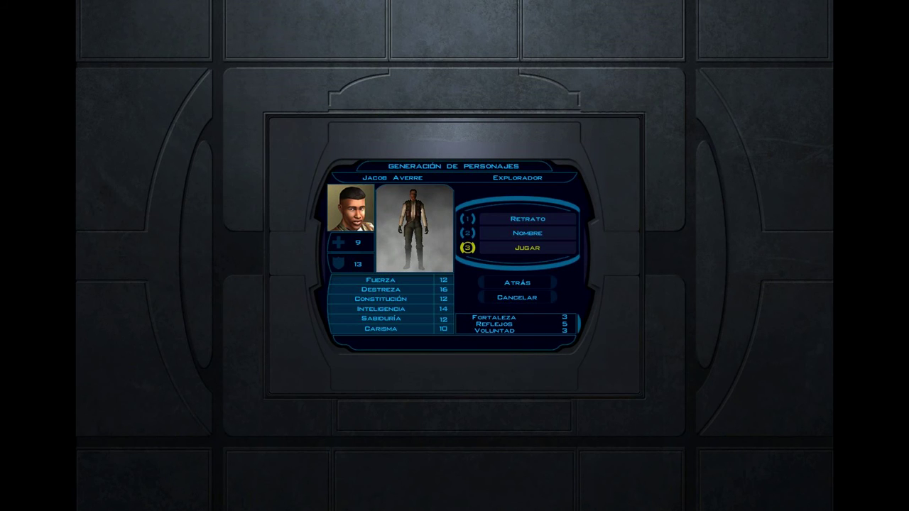
{"action": "left_click", "coordinate": [527, 247]}
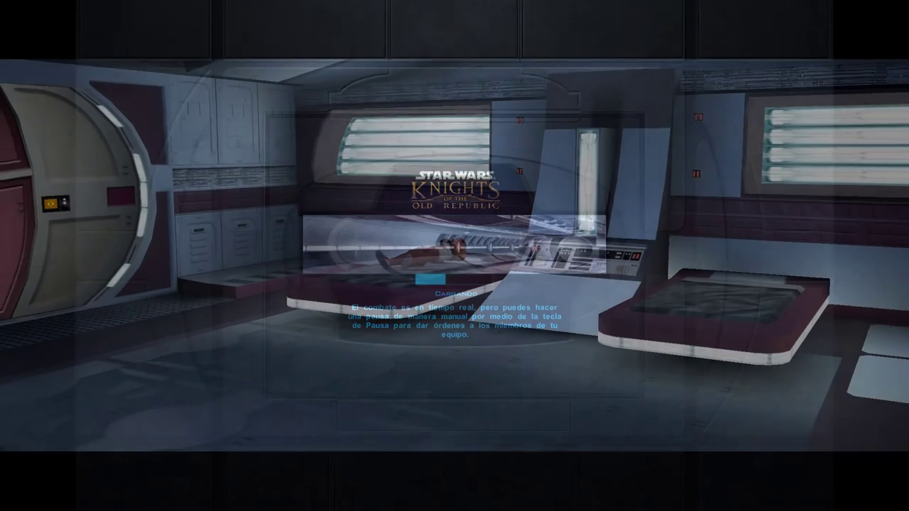